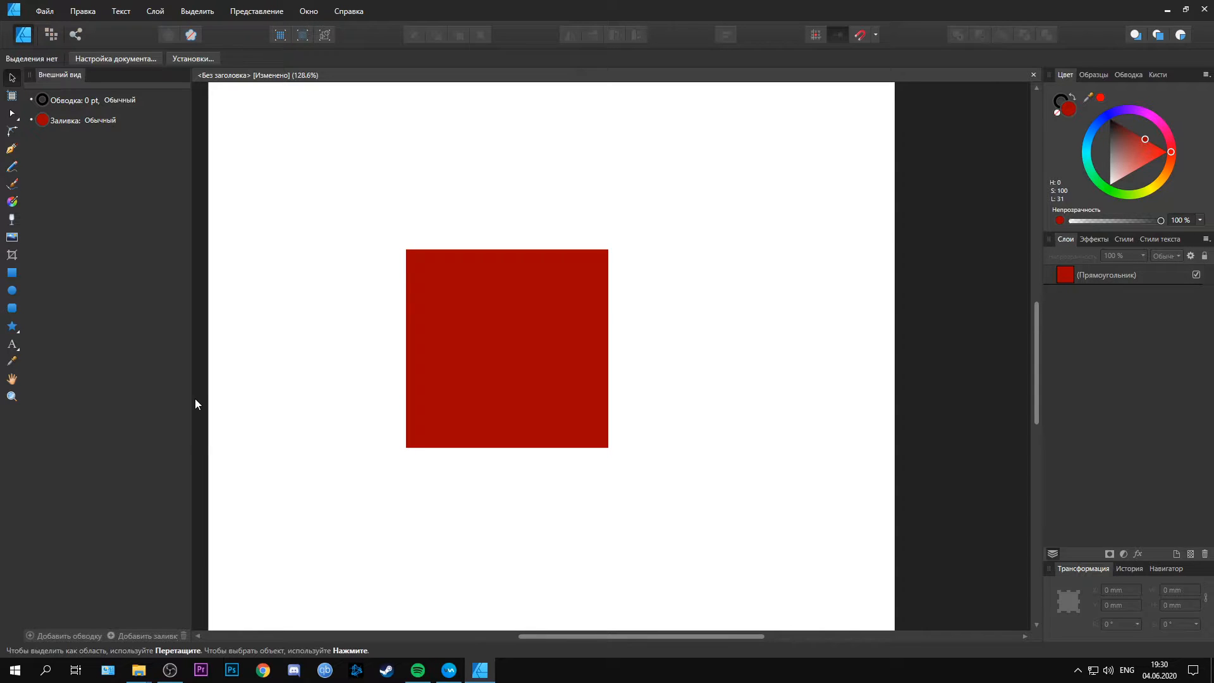
Convert the red square to curves and round its upper-right corner to about 22.5 mm and upper-left corner to about 23.4 mm.
key(ctrl+Return)
click(563, 280)
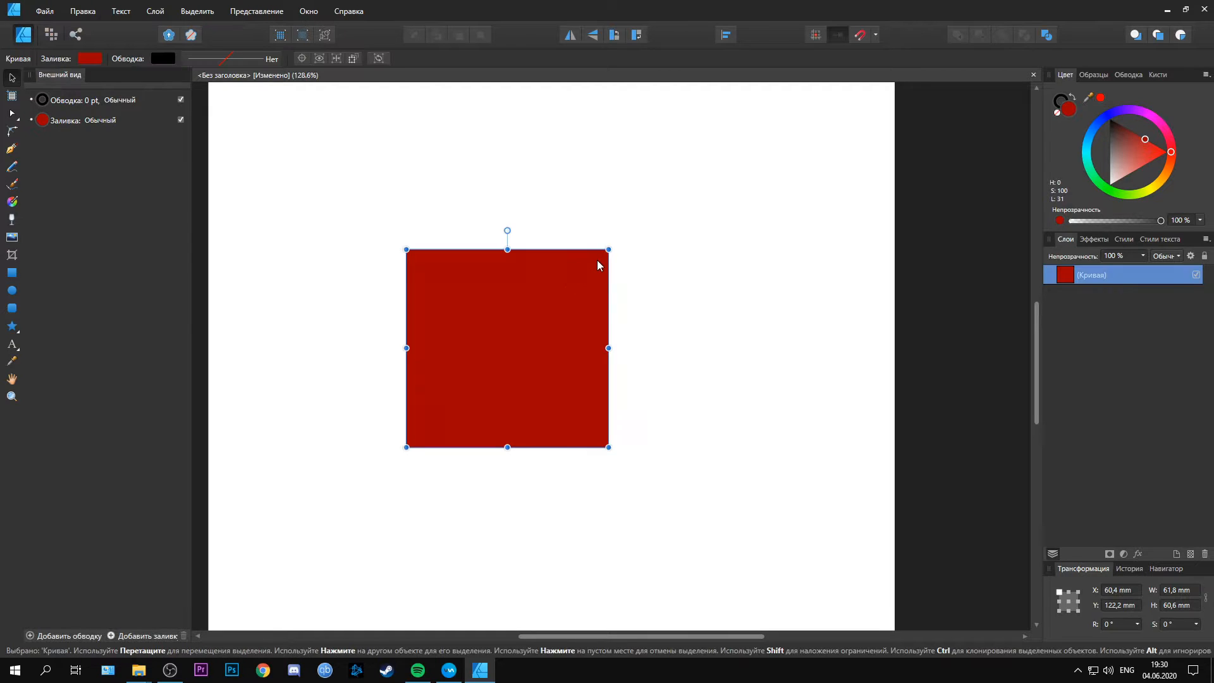
click(9, 130)
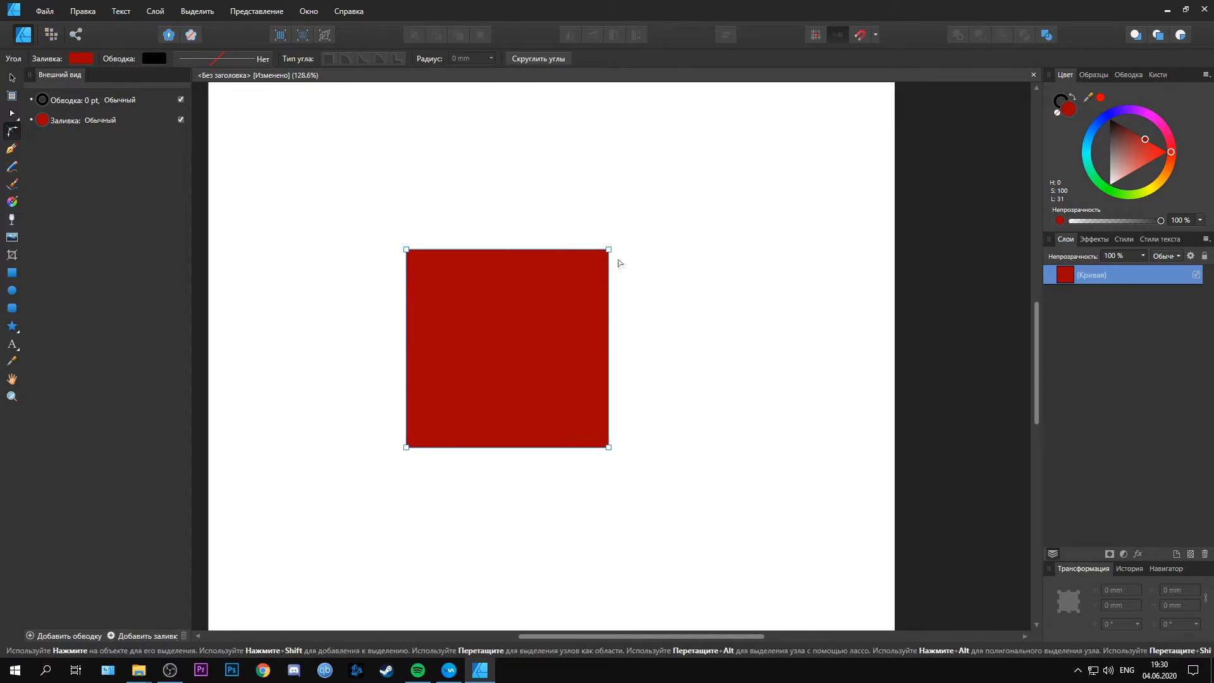
drag(608, 250, 526, 310)
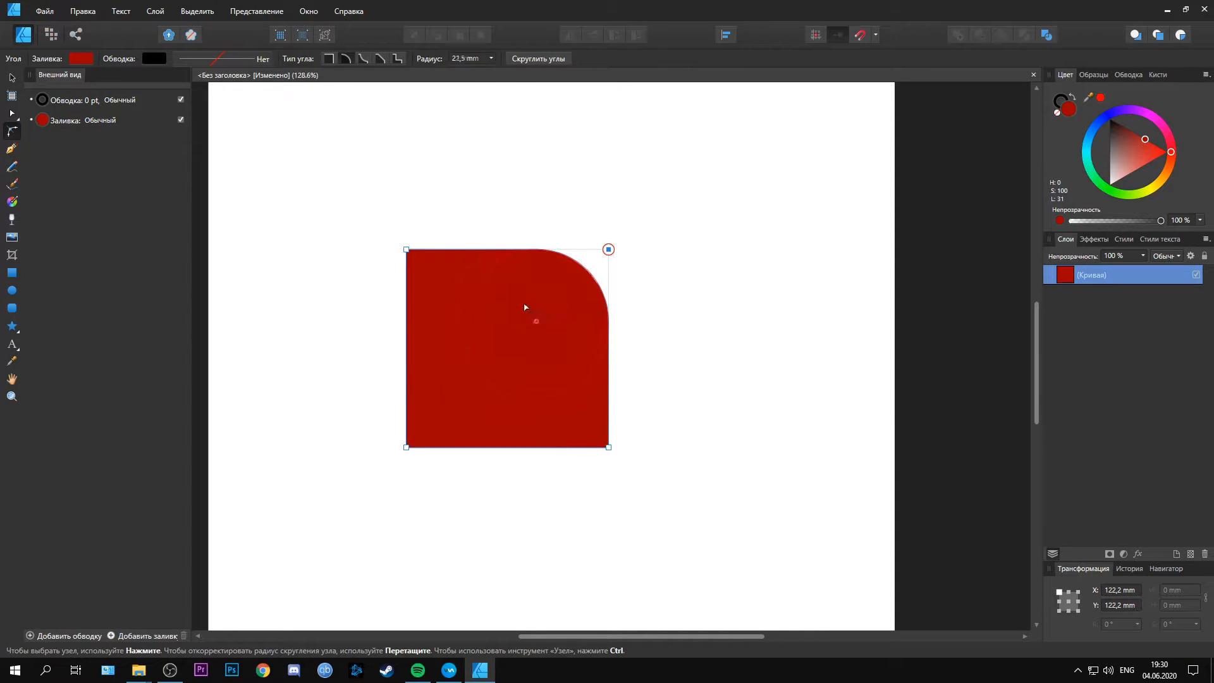
drag(406, 249, 501, 317)
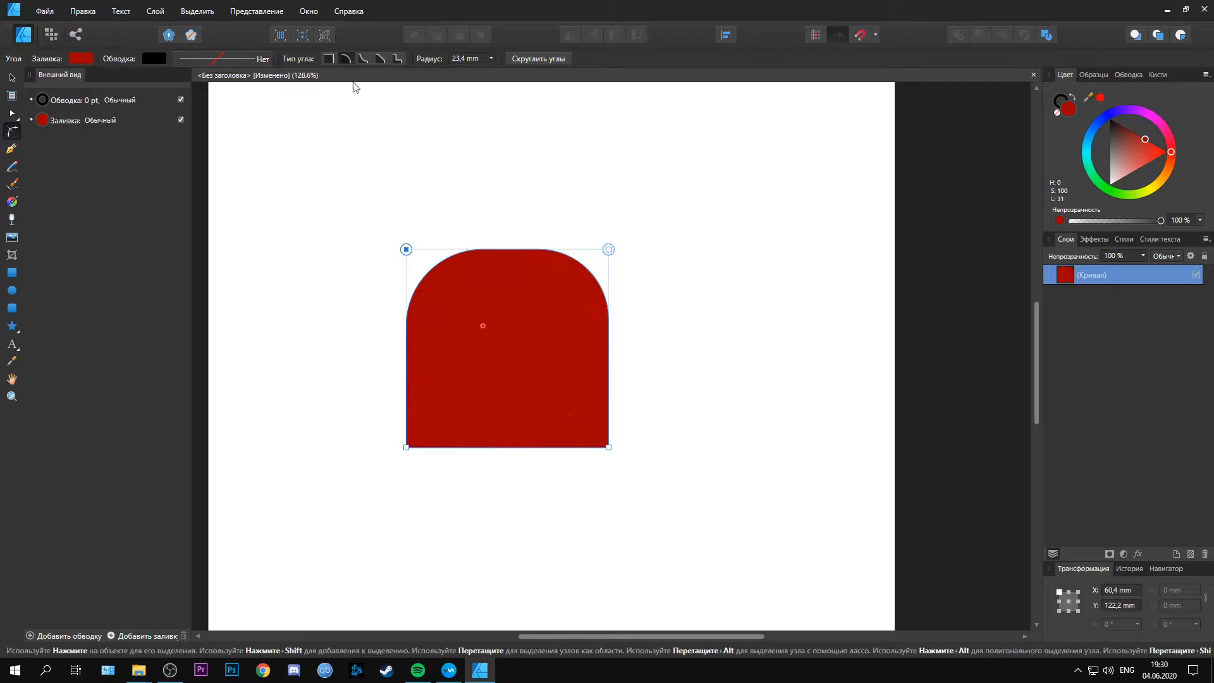
Apply the other available corner types in turn to the red shape's upper-left corner.
click(362, 59)
click(380, 58)
click(397, 58)
click(328, 58)
drag(442, 283, 516, 357)
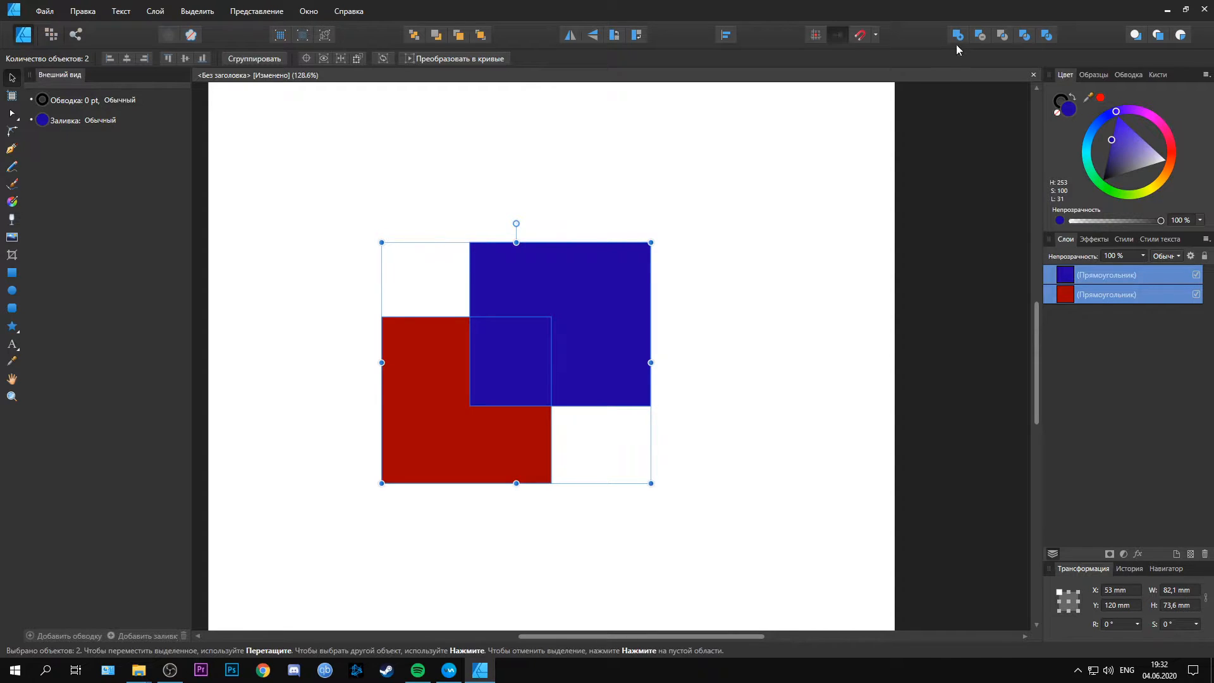
Try the Add and Subtract operations on the overlapping red and blue rectangles, undoing each one.
click(958, 36)
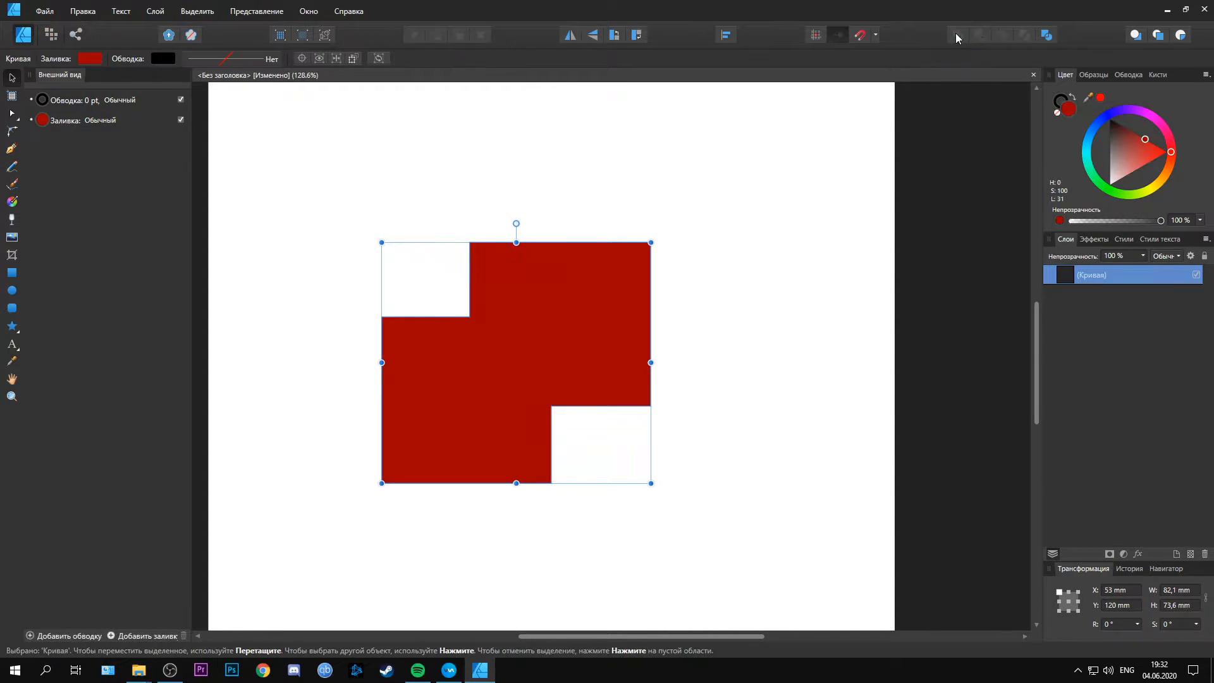
key(ctrl+z)
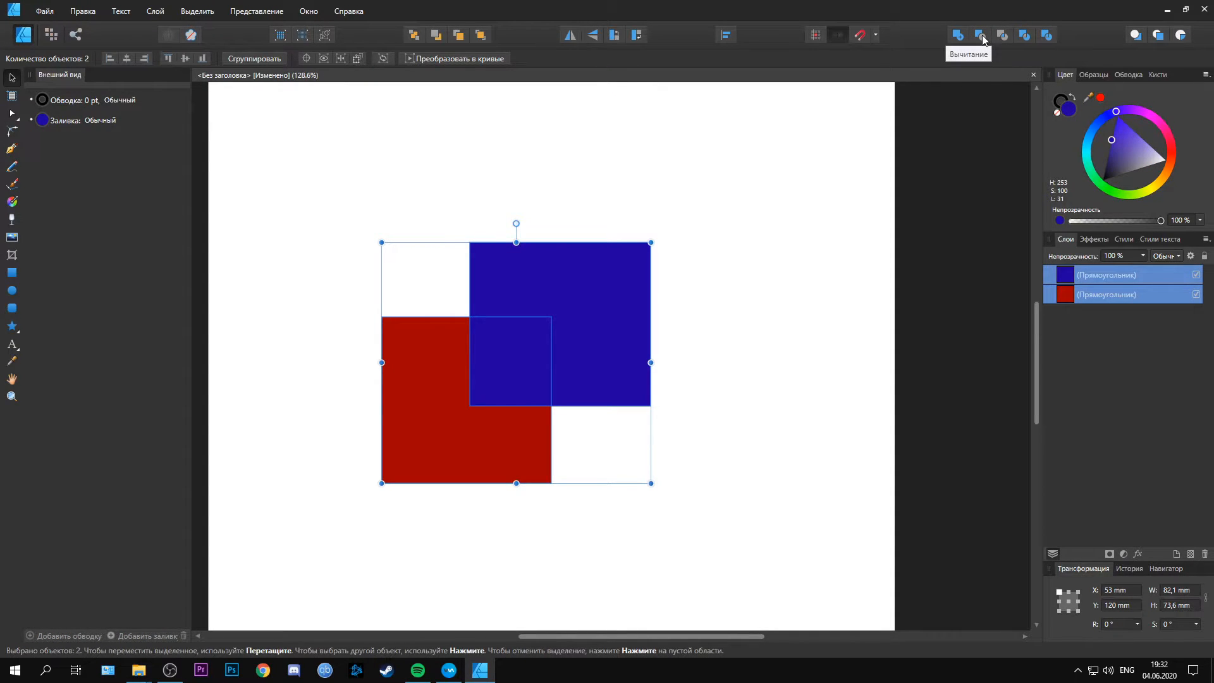
click(981, 36)
key(ctrl+z)
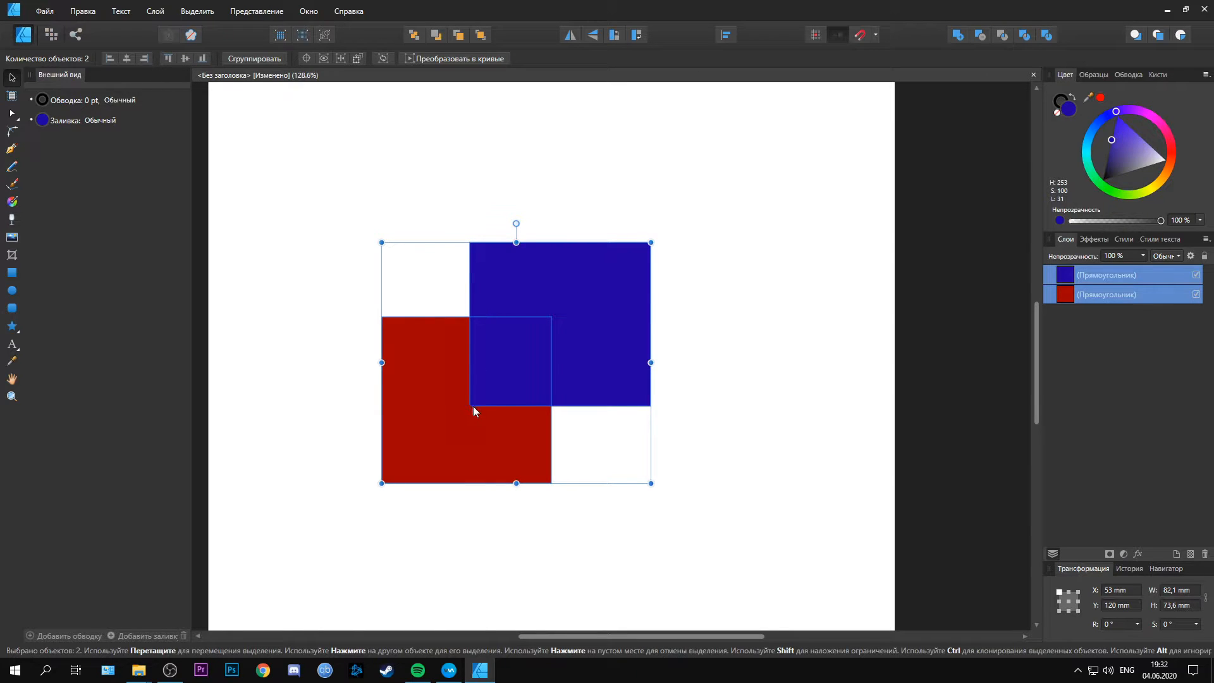
Try the Intersect and Xor operations on the overlapping red and blue rectangles, undoing each one.
click(1001, 36)
key(ctrl+z)
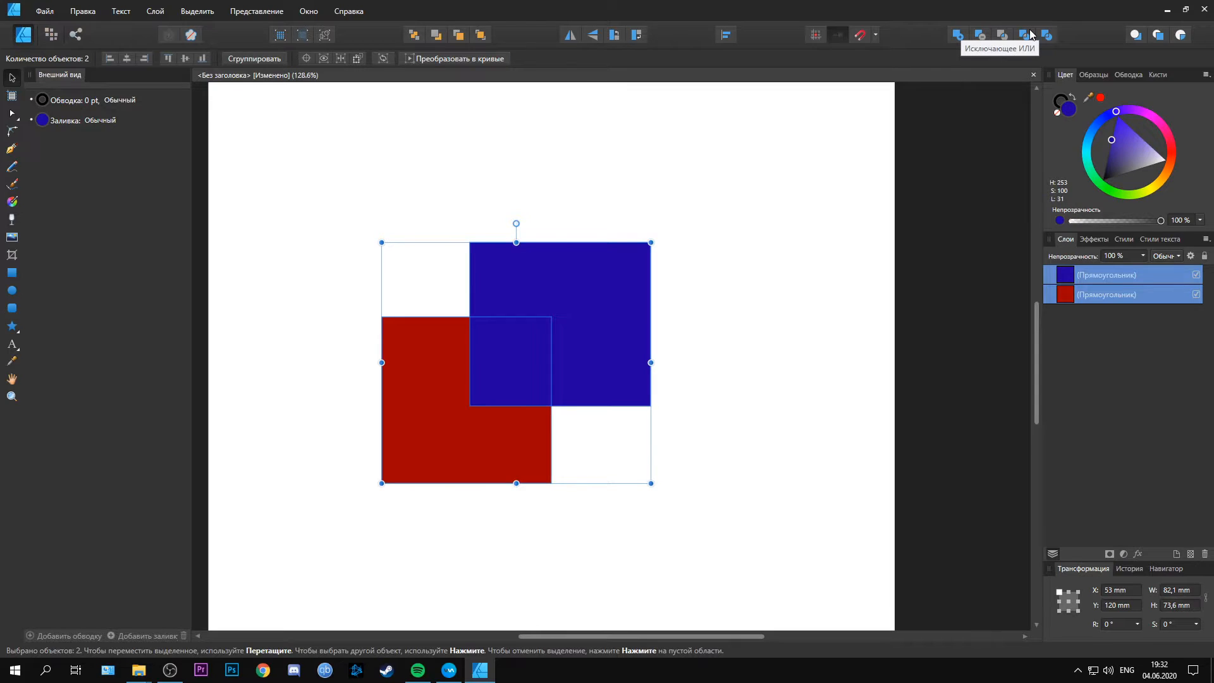
click(1025, 36)
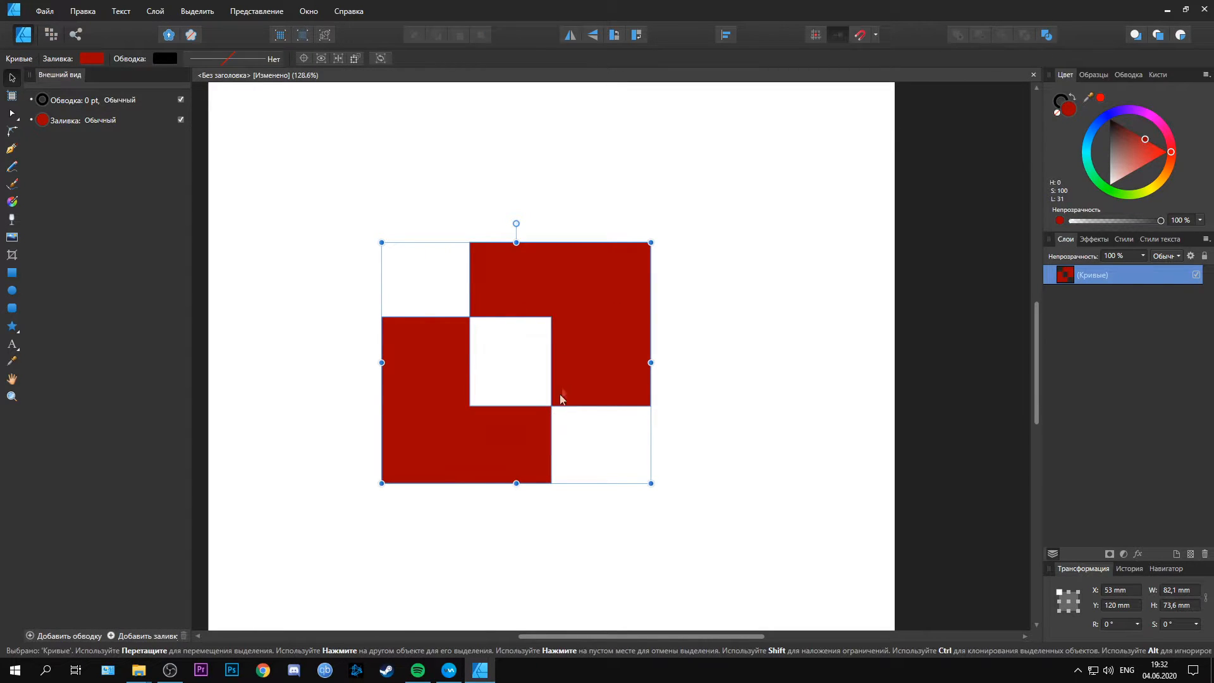
key(ctrl+z)
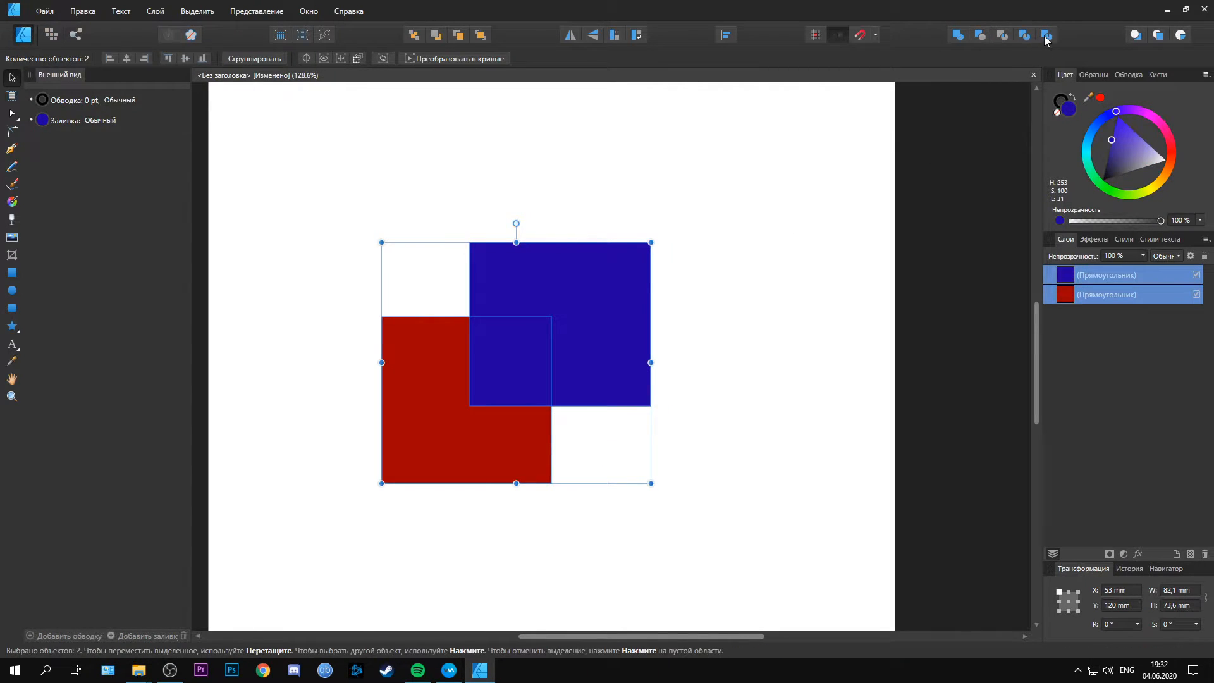
Divide the overlapping rectangles into separate pieces and move the three pieces apart.
click(1046, 39)
click(612, 310)
drag(612, 309, 691, 250)
drag(475, 423, 398, 473)
drag(519, 386, 567, 443)
click(732, 466)
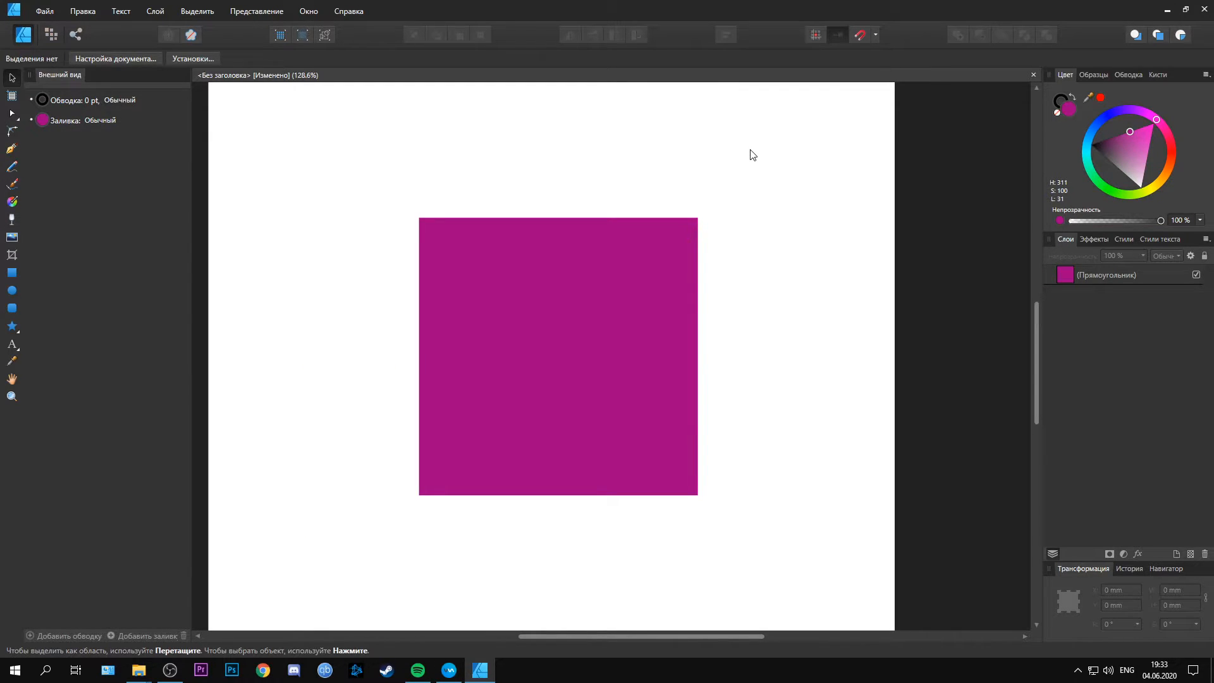
Convert the purple square to curves and move its two upper nodes and lower-left node outward into an irregular quadrilateral.
click(548, 267)
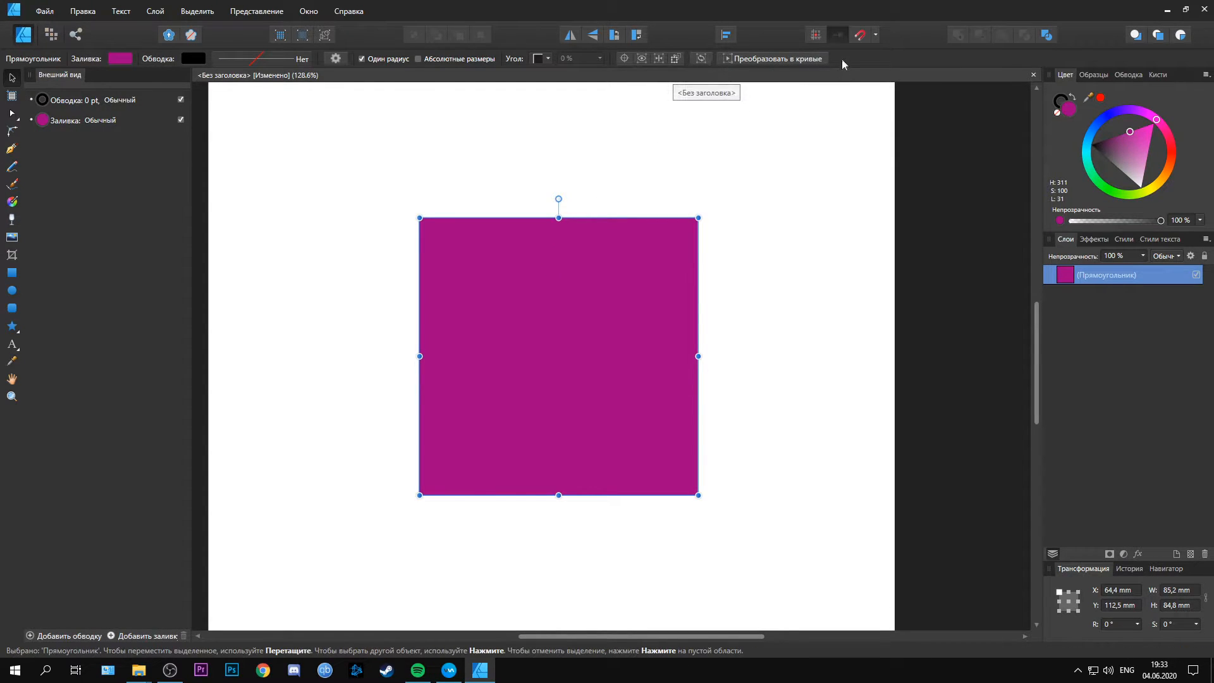
click(747, 62)
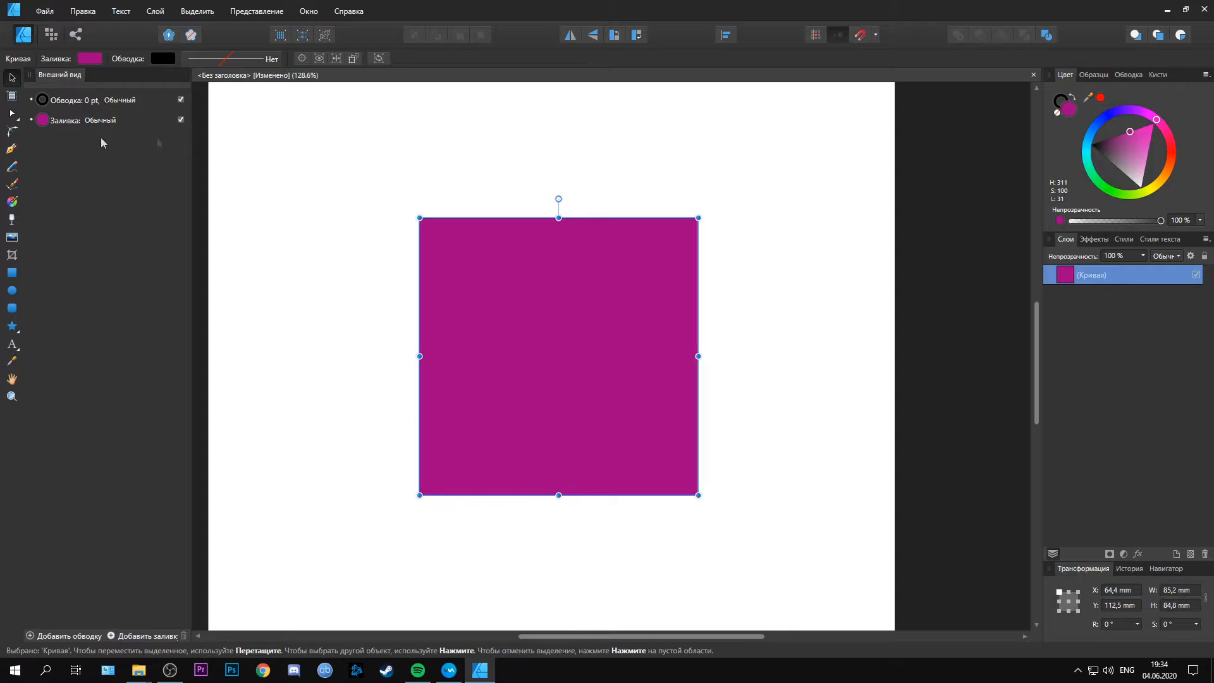
click(10, 115)
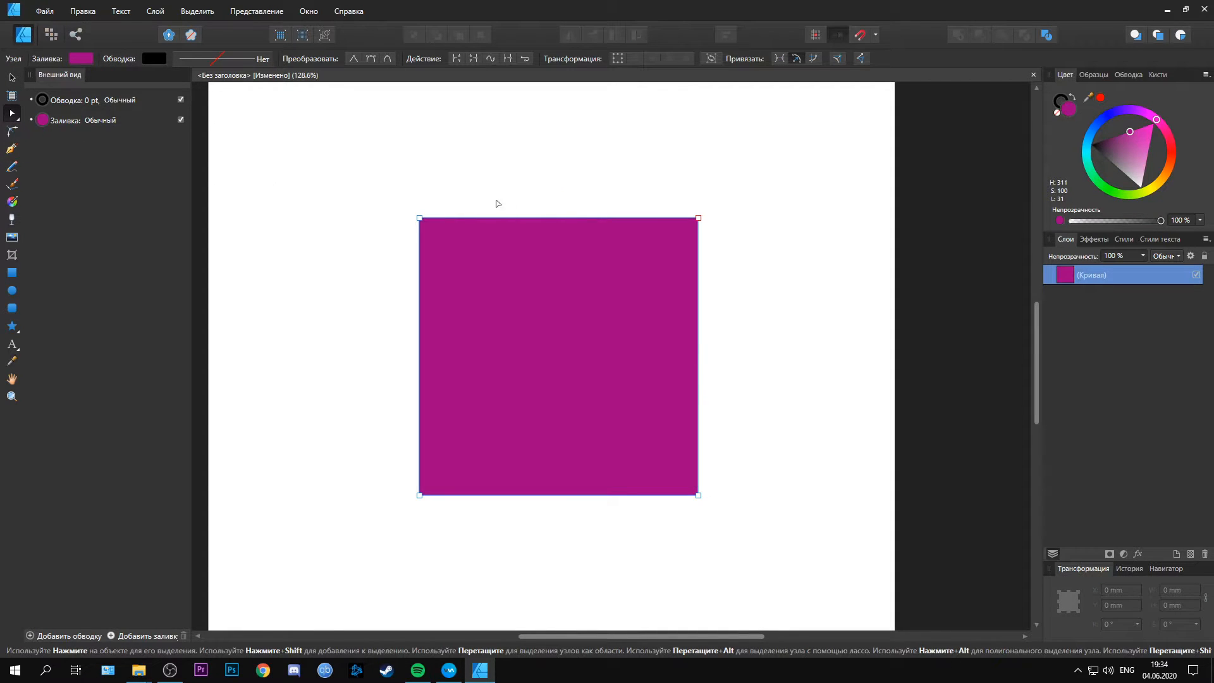
mouse_move(698, 218)
mouse_down()
mouse_move(705, 193)
mouse_move(699, 207)
mouse_up()
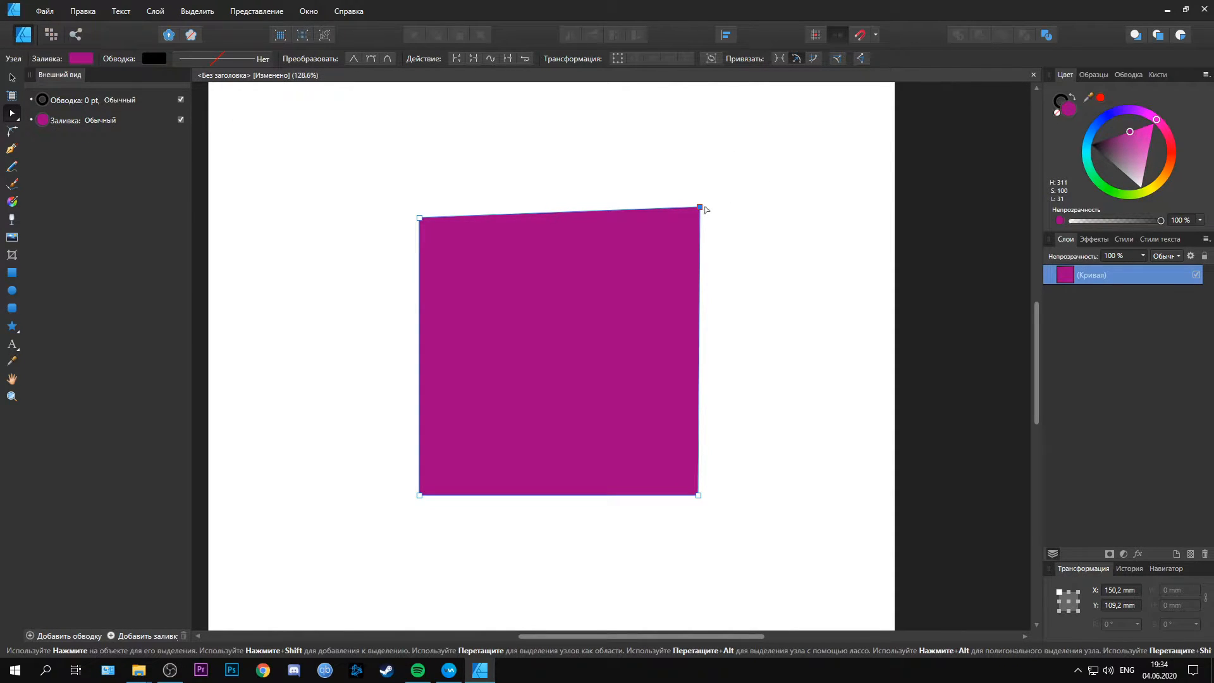
drag(700, 207, 737, 212)
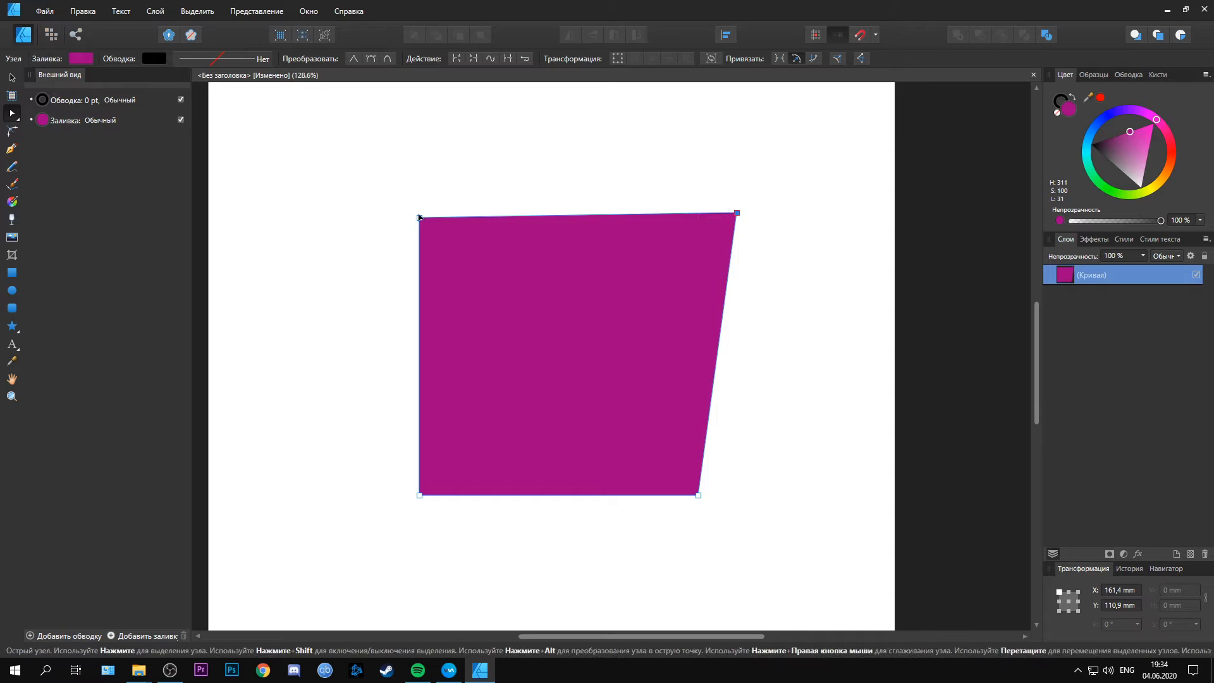
drag(421, 220, 375, 200)
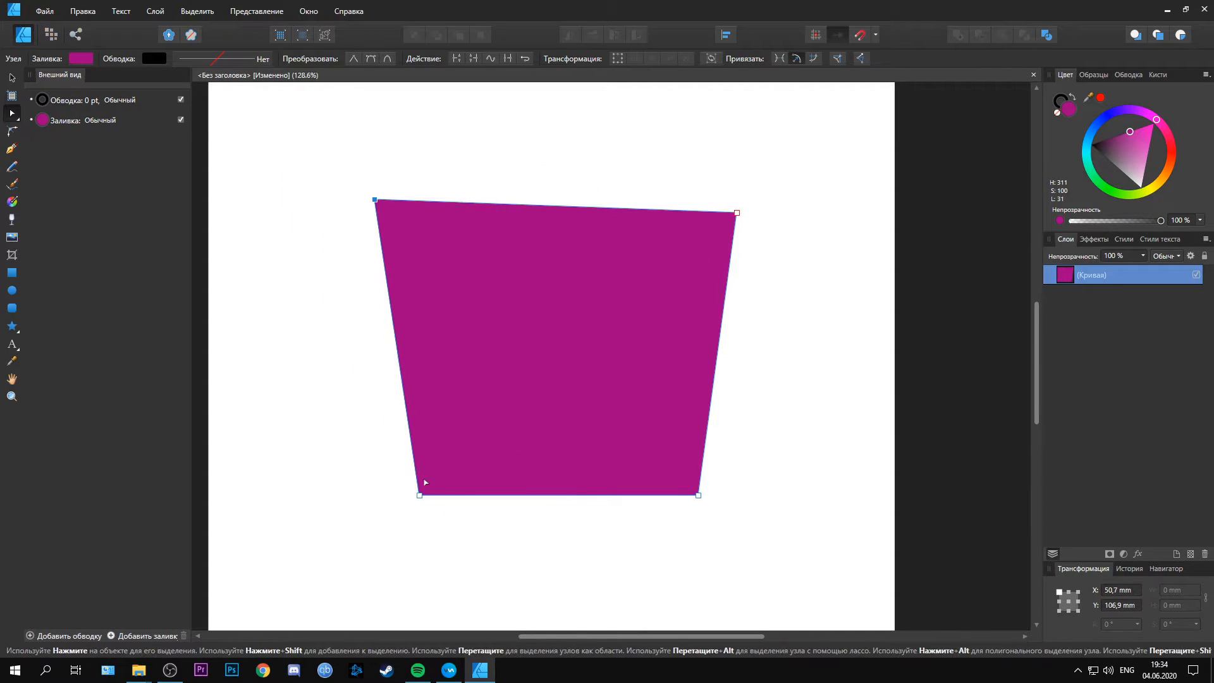
mouse_move(417, 499)
mouse_down()
mouse_move(327, 526)
mouse_move(434, 529)
mouse_move(400, 479)
mouse_move(405, 517)
mouse_up()
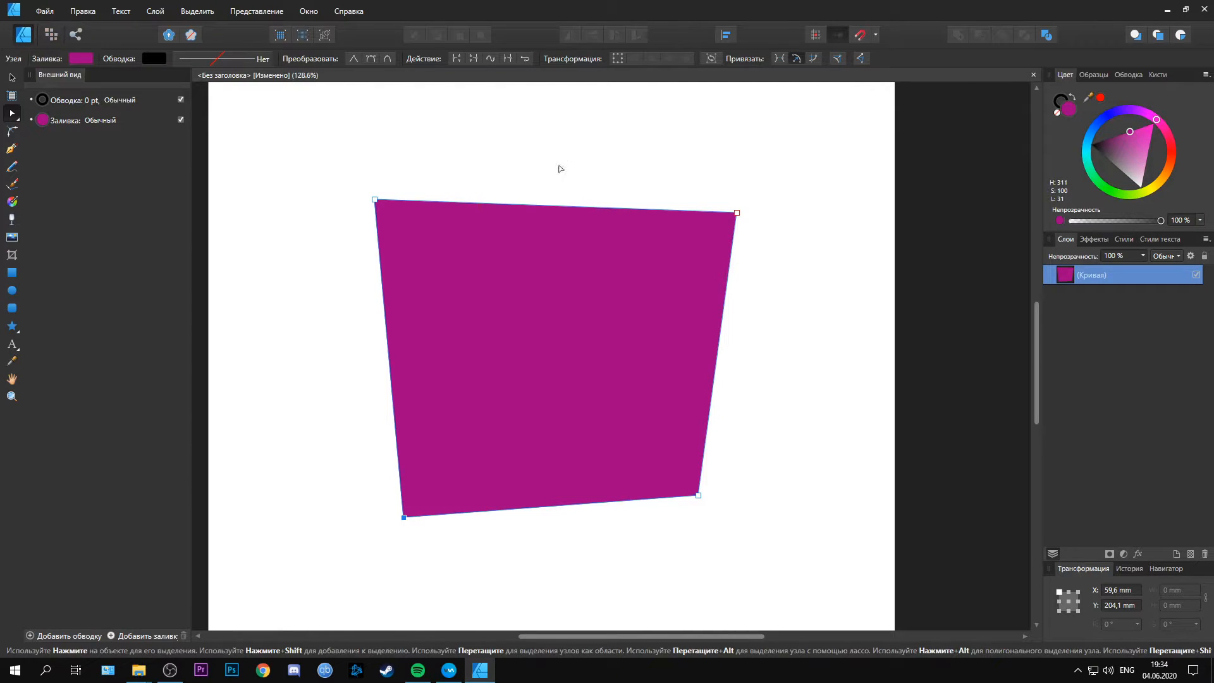
Add nodes on the purple shape's top and left edges to form a peak and an inward notch, and bend the notch's upper segment outward.
click(548, 207)
drag(548, 206, 557, 128)
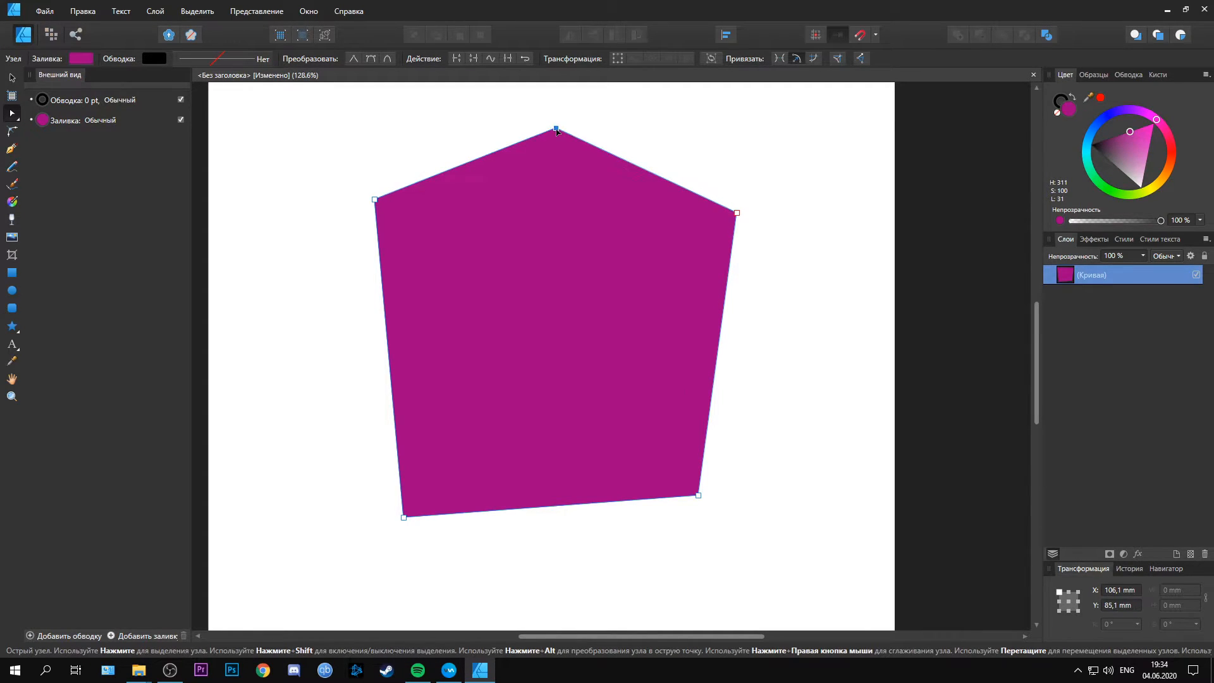
click(389, 354)
drag(389, 354, 537, 329)
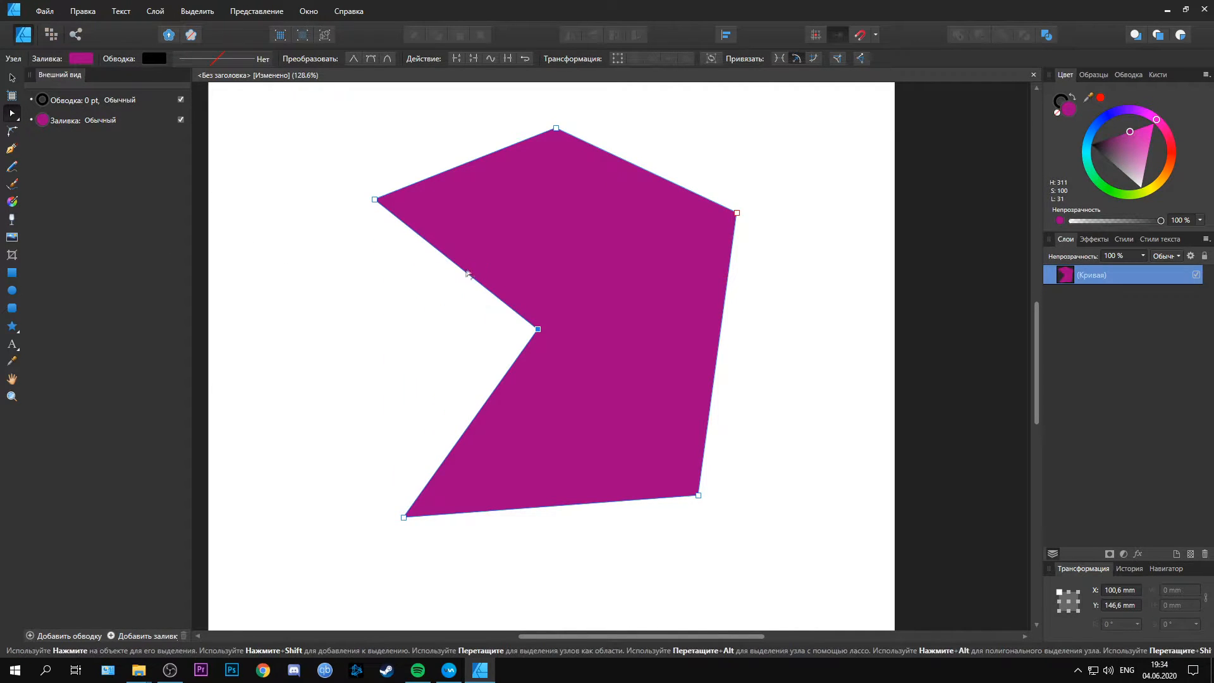
drag(464, 271, 379, 319)
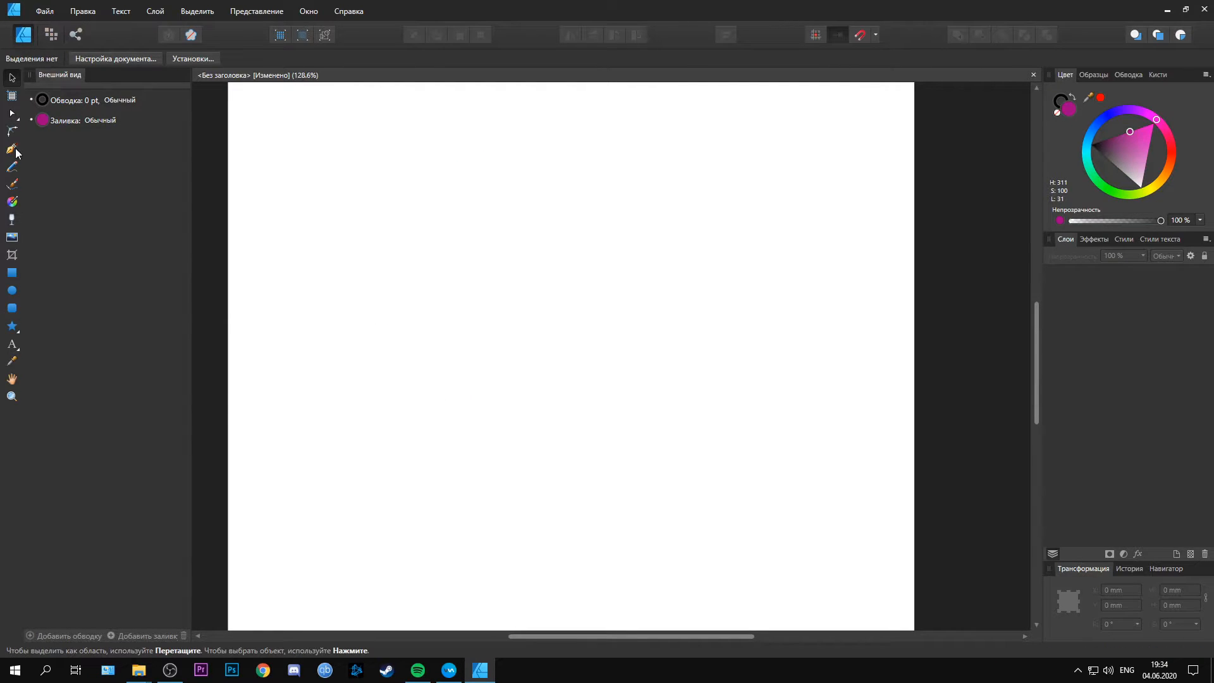
Draw a closed freehand outline about 98.7 × 94 mm with the Pencil tool, using a black stroke.
click(10, 172)
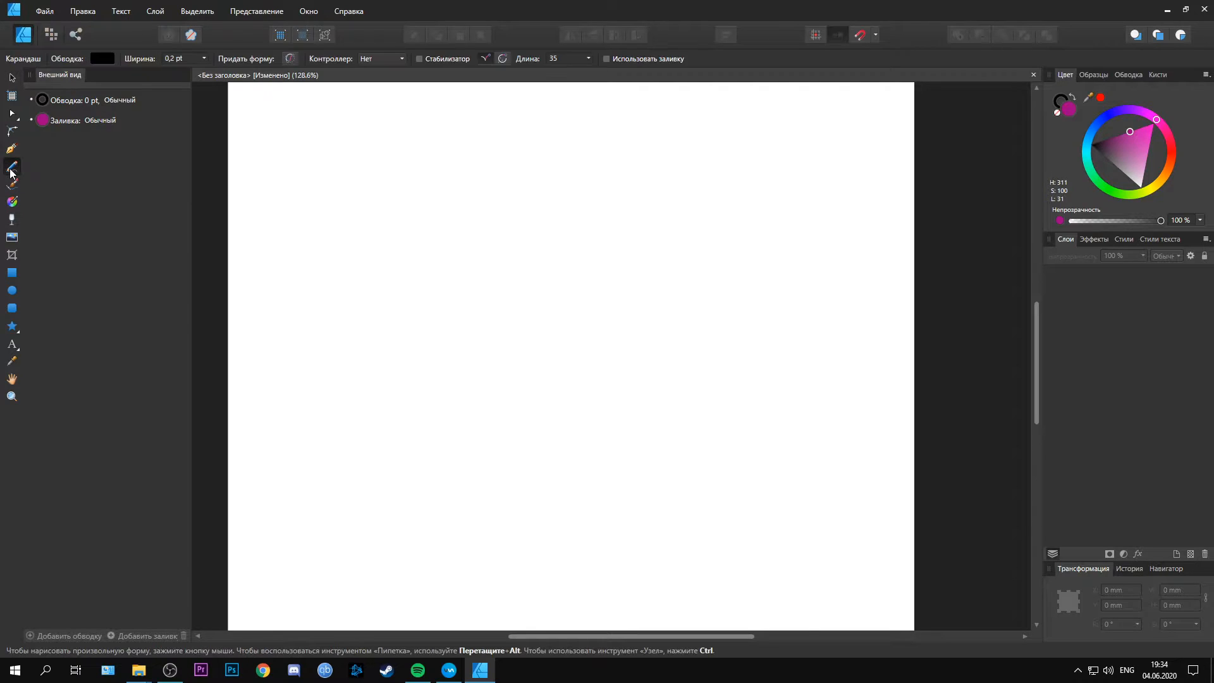
click(1092, 145)
mouse_move(453, 355)
mouse_down()
mouse_move(422, 299)
mouse_move(416, 235)
mouse_move(432, 197)
mouse_move(479, 174)
mouse_move(593, 173)
mouse_move(624, 197)
mouse_move(629, 233)
mouse_move(702, 261)
mouse_move(735, 303)
mouse_move(660, 360)
mouse_move(650, 460)
mouse_move(624, 473)
mouse_move(586, 415)
mouse_move(495, 461)
mouse_move(471, 417)
mouse_move(504, 373)
mouse_move(464, 377)
mouse_move(453, 355)
mouse_up()
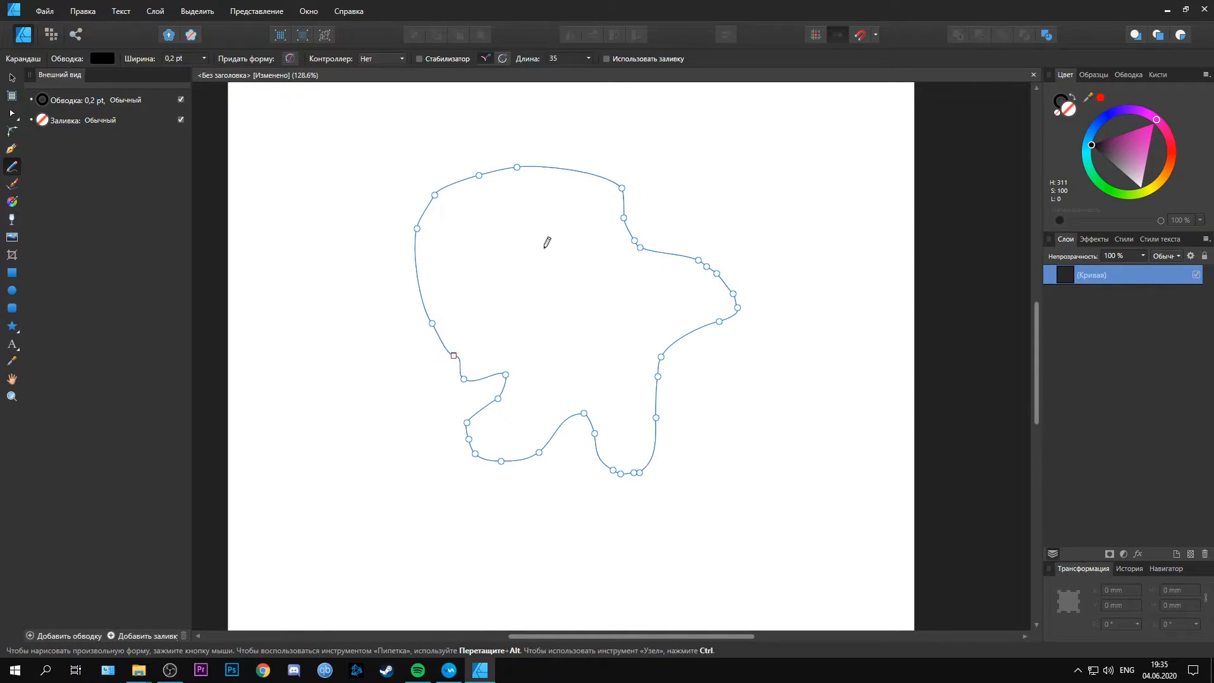
Move the freehand outline about 5 mm left and 14 mm down.
click(11, 77)
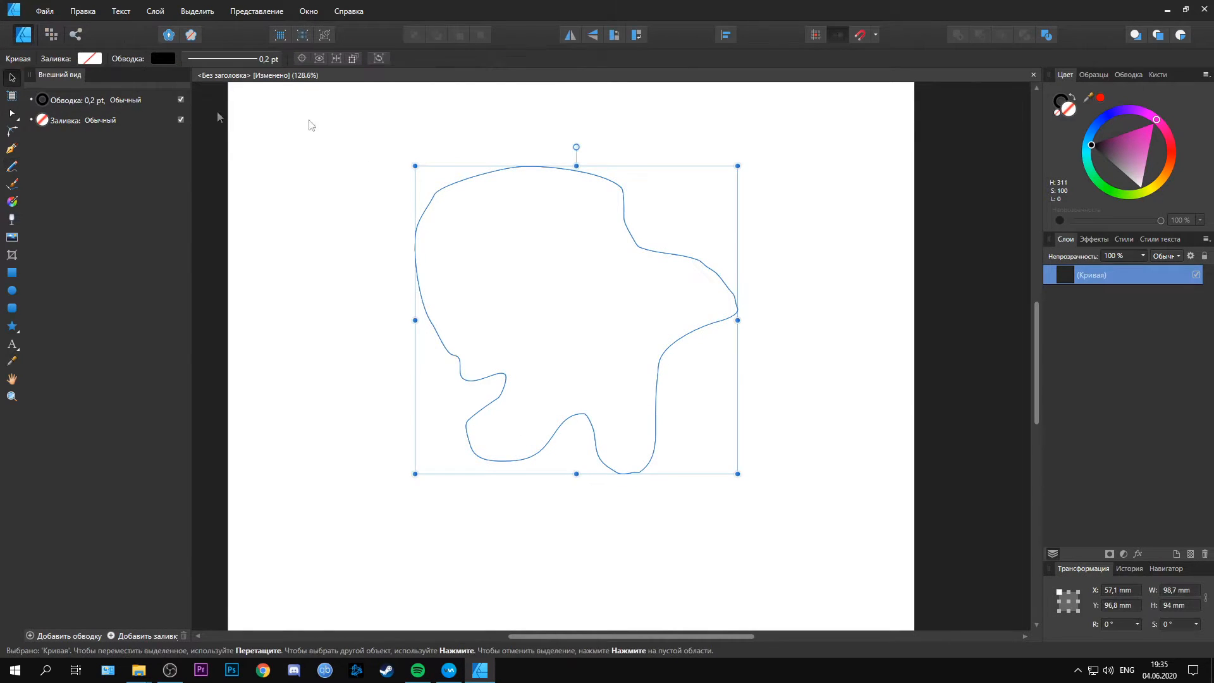
click(831, 167)
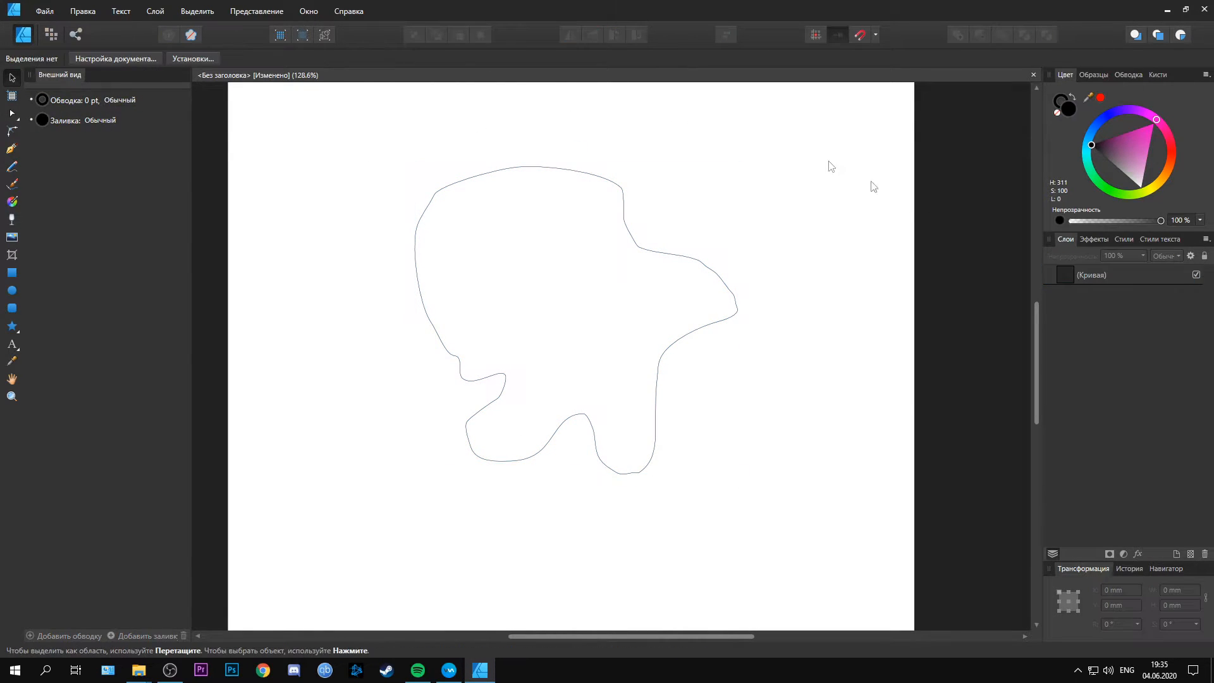
click(638, 248)
drag(637, 248, 620, 295)
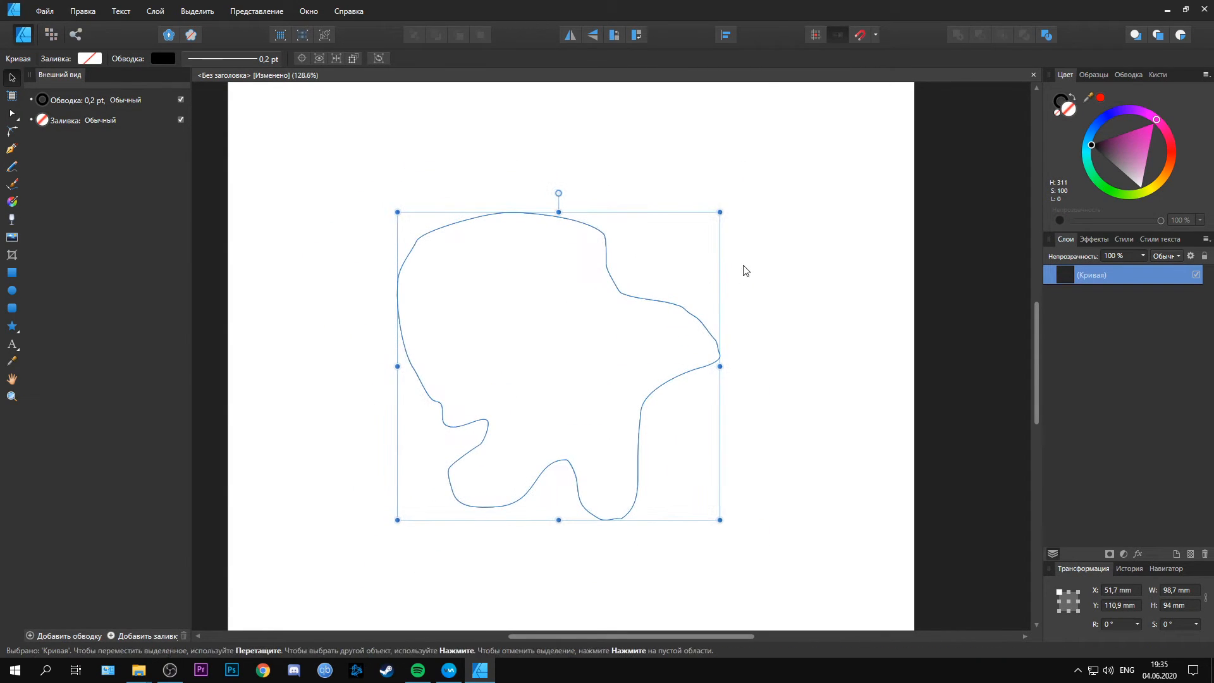
Move the outline's top node down to form a dip, and pull its curve handle downward.
click(399, 143)
key(ctrl+a)
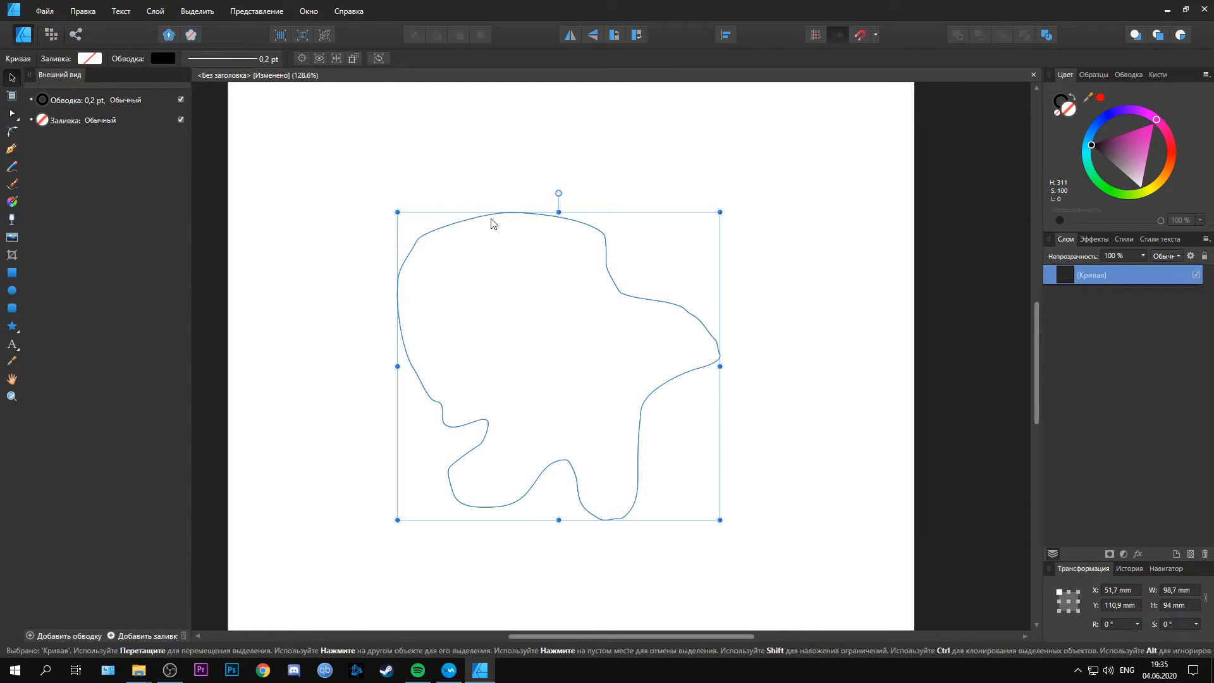
click(12, 112)
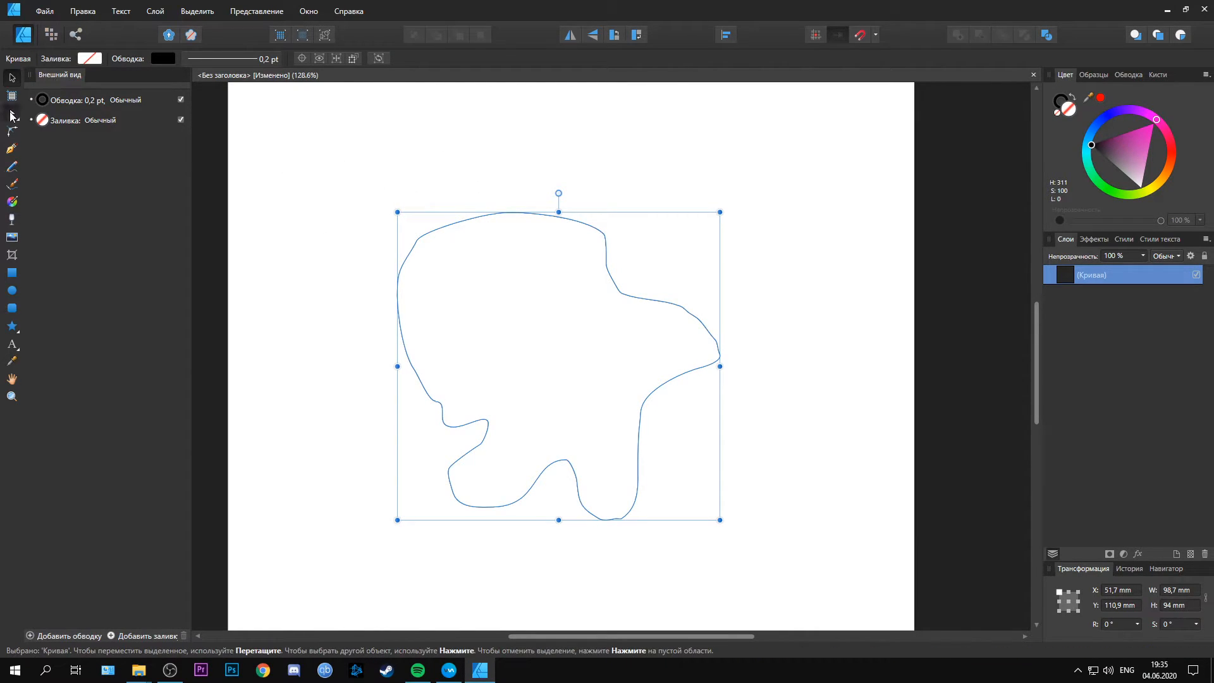
drag(500, 214, 528, 259)
click(528, 263)
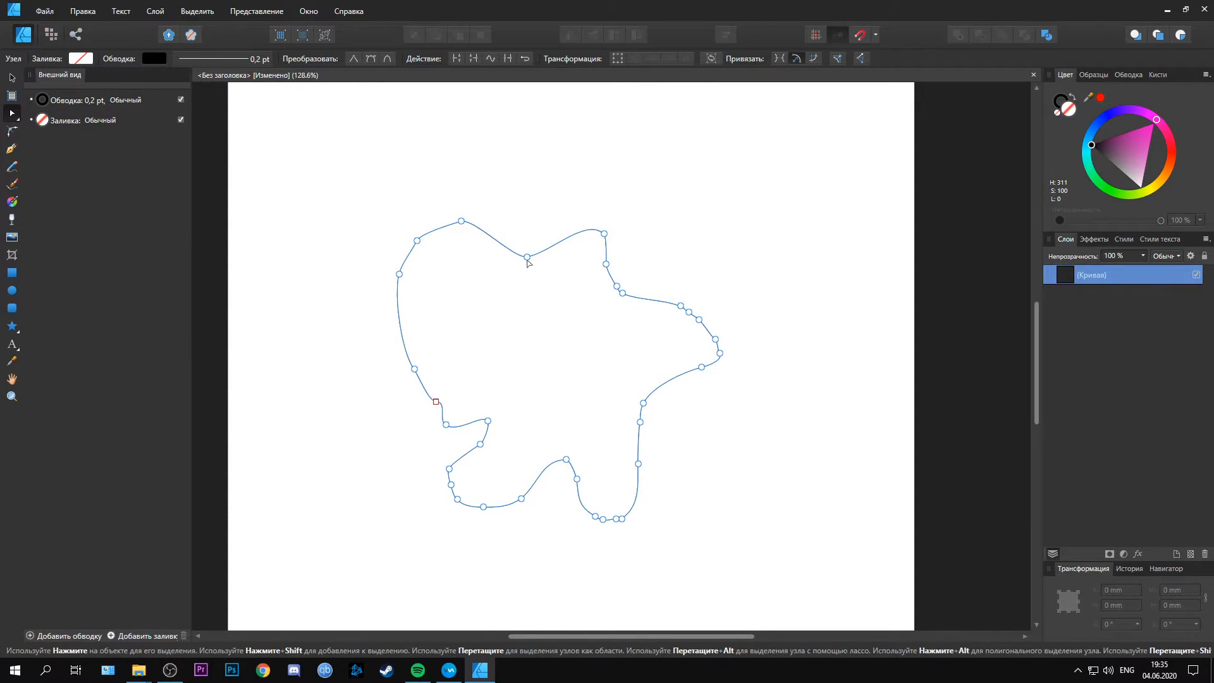
click(529, 257)
drag(551, 258, 530, 294)
Raise the node right of the dip into a spike, and add a node on its left slope, moved down to deepen the curve.
click(604, 233)
drag(604, 234, 614, 195)
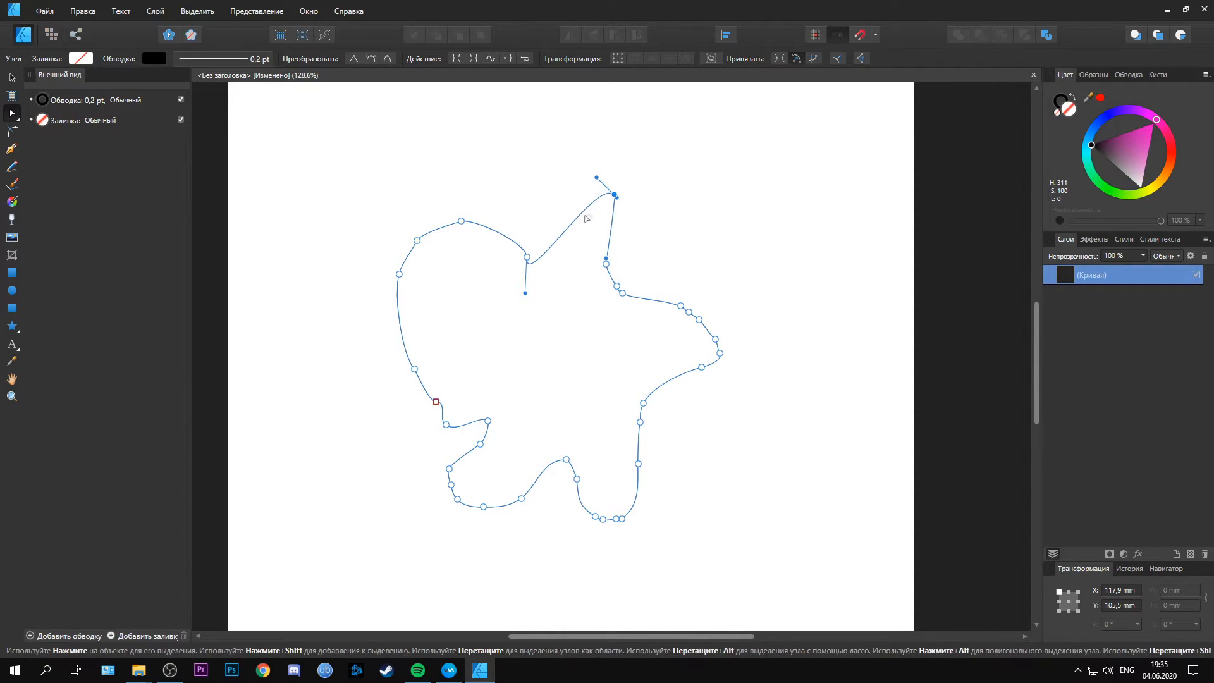
click(568, 231)
drag(568, 230, 576, 266)
click(659, 260)
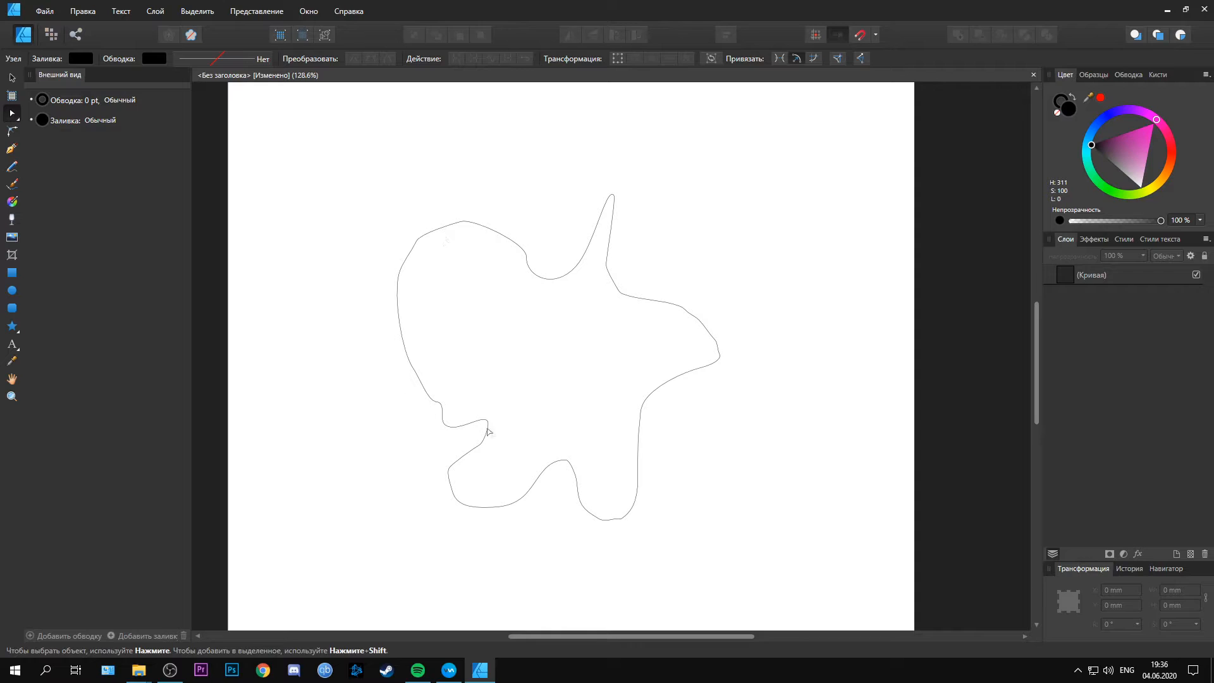
Fill the freehand shape with solid pink, HSL 320, 66, 46.
click(498, 234)
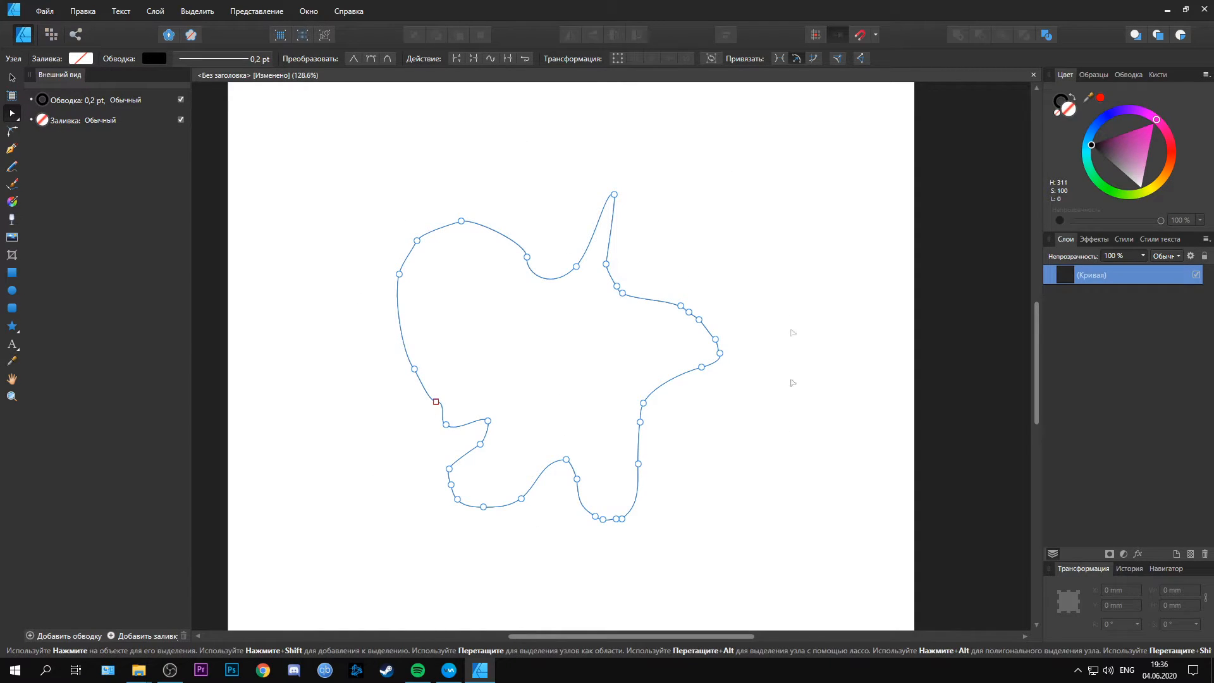
click(80, 59)
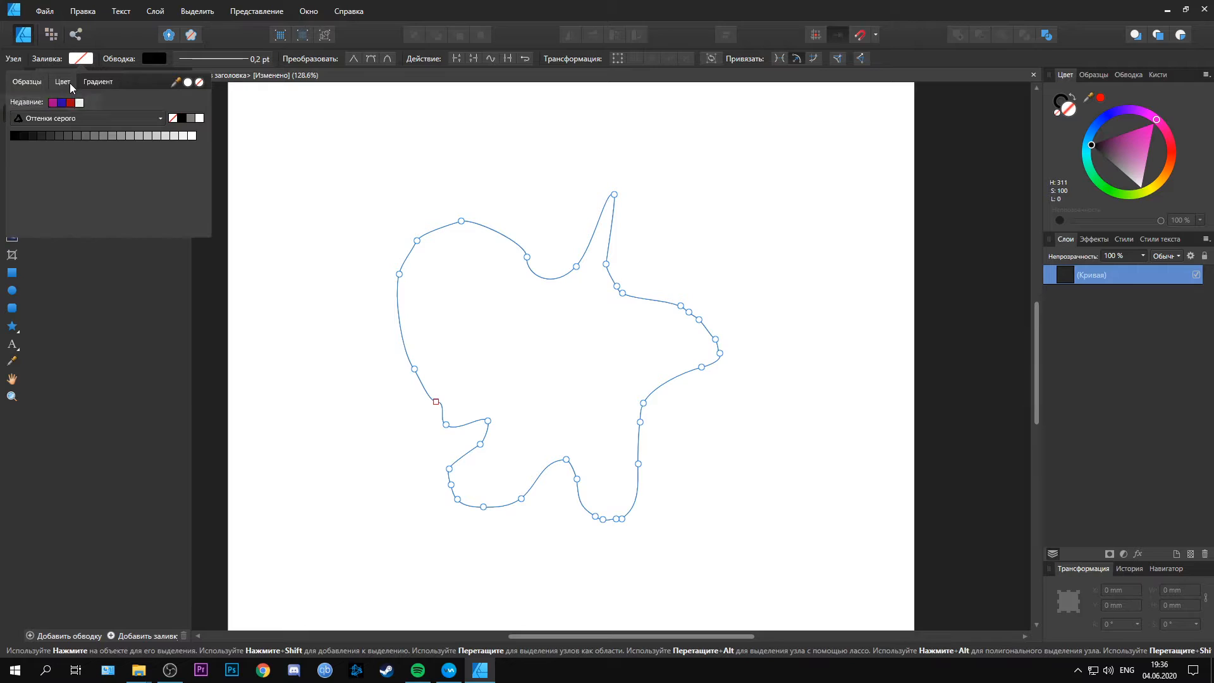
click(70, 83)
mouse_move(100, 158)
mouse_down()
mouse_move(114, 164)
mouse_move(119, 152)
mouse_up()
click(143, 134)
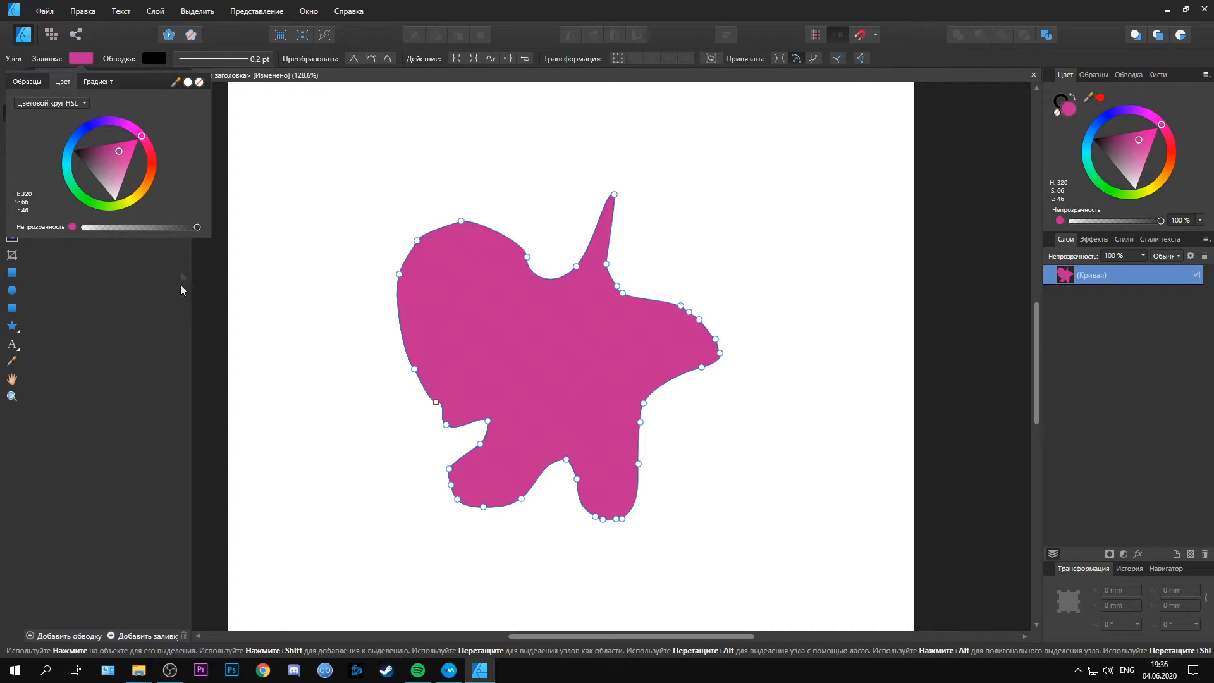
Remove the black 0.2 pt outline from the pink freehand shape, leaving only its fill.
click(156, 62)
click(155, 59)
click(195, 58)
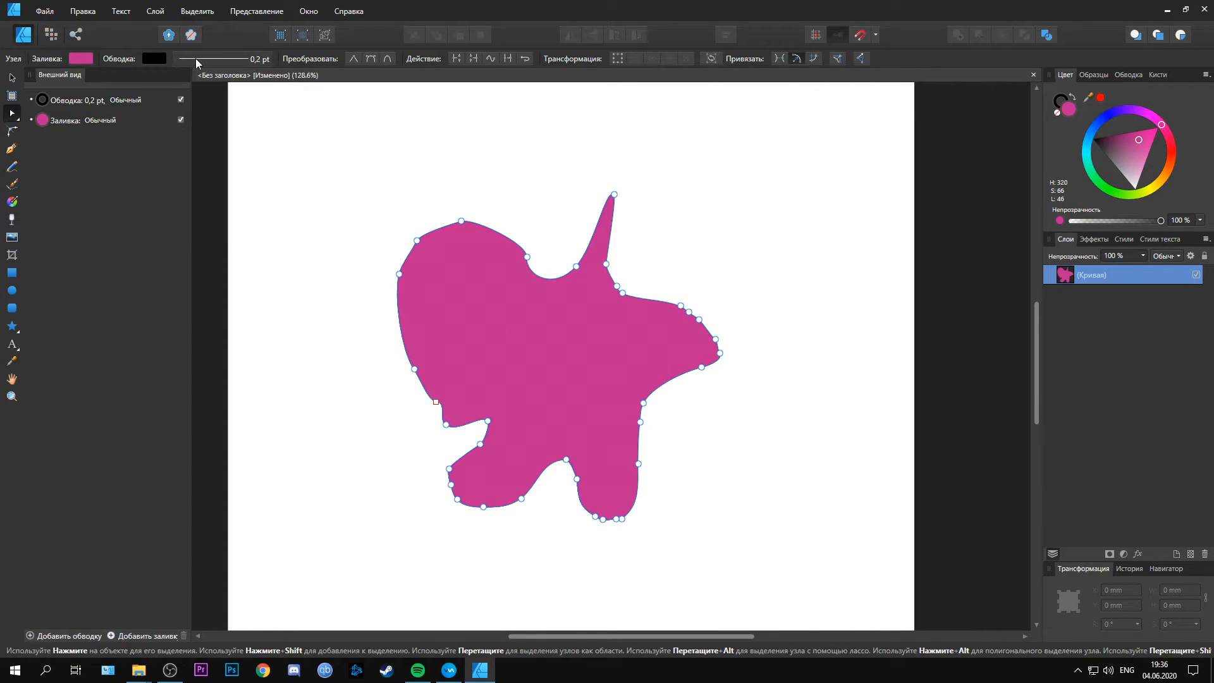
click(195, 58)
scroll(579, 306, up, 2)
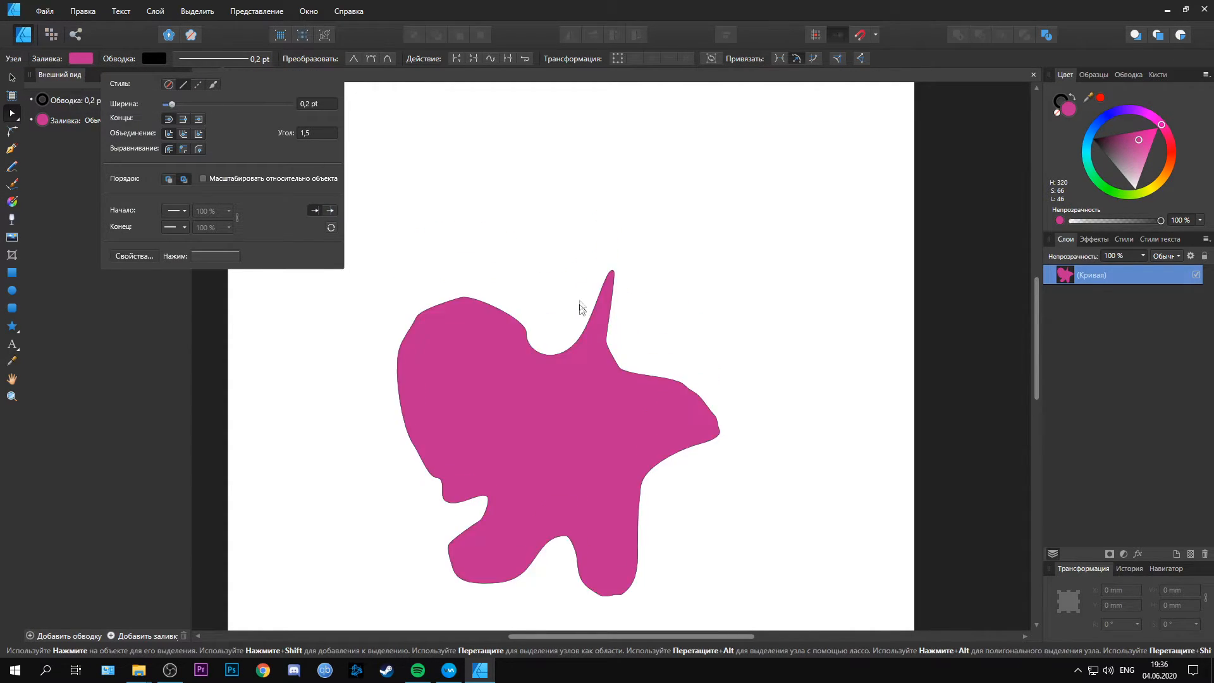
scroll(560, 321, down, 1)
scroll(556, 322, left, 2)
scroll(583, 309, up, 5)
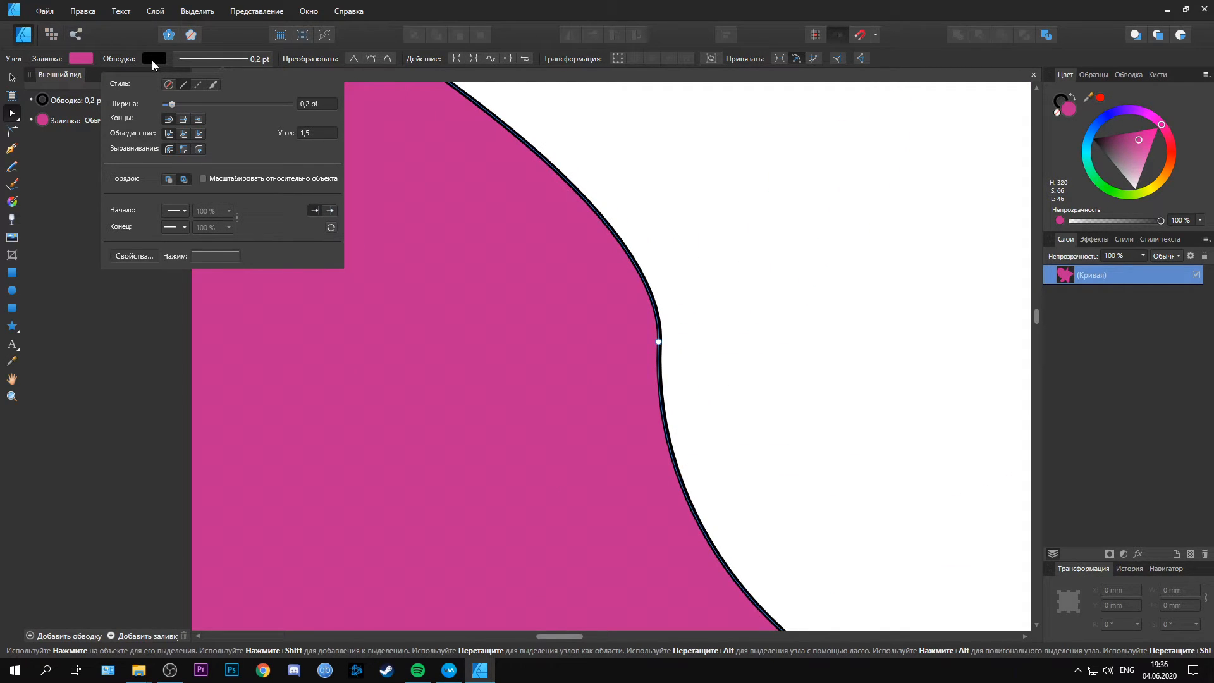
click(169, 85)
scroll(672, 314, down, 2)
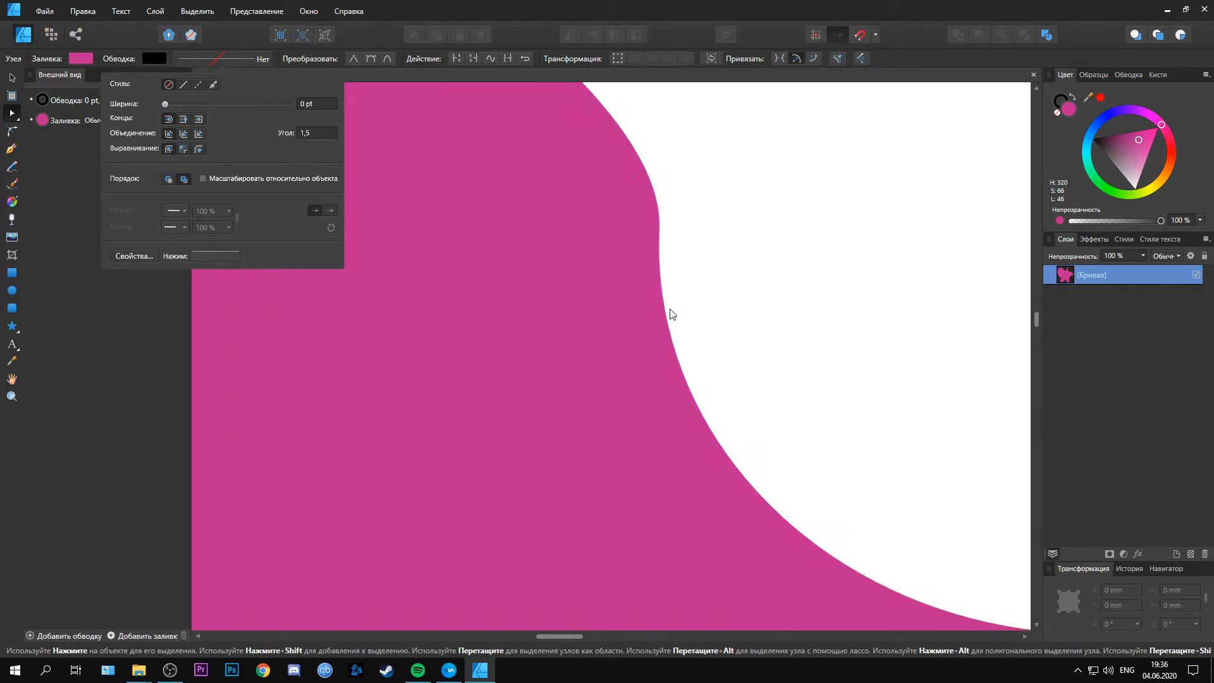
scroll(672, 314, down, 6)
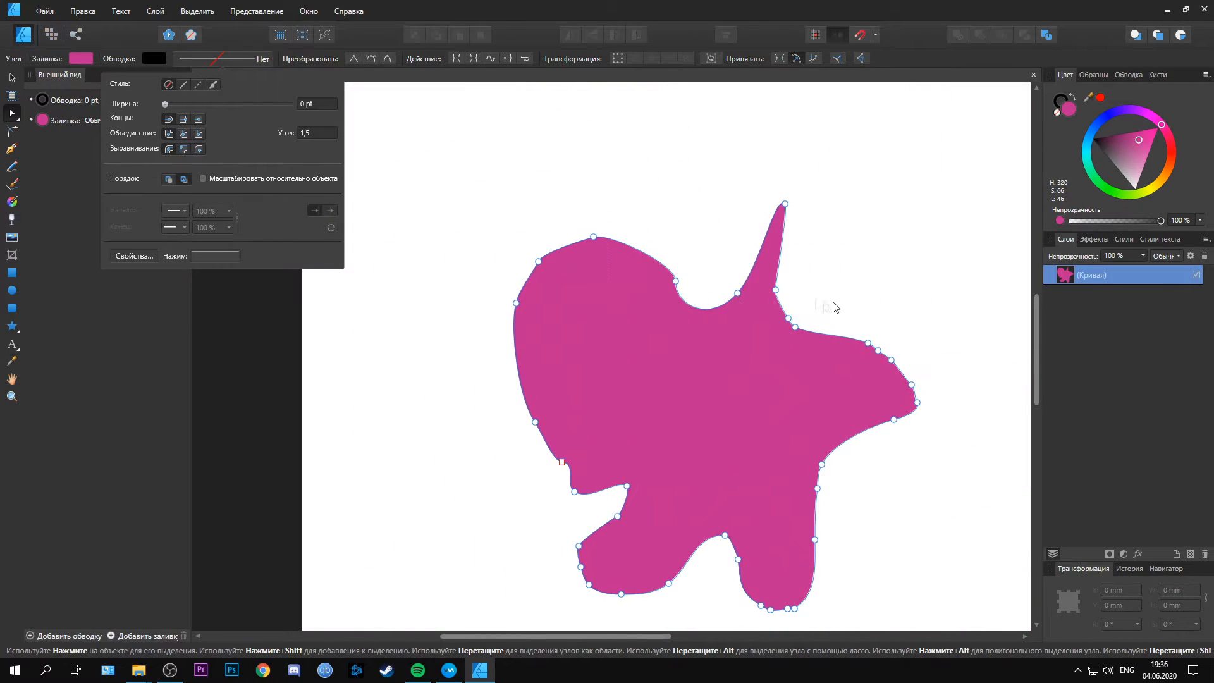
click(883, 291)
drag(886, 290, 783, 249)
Reshape the pink shape's large left lobe by raising the node beside the dip and pulling three neighbouring nodes outward.
scroll(702, 318, up, 1)
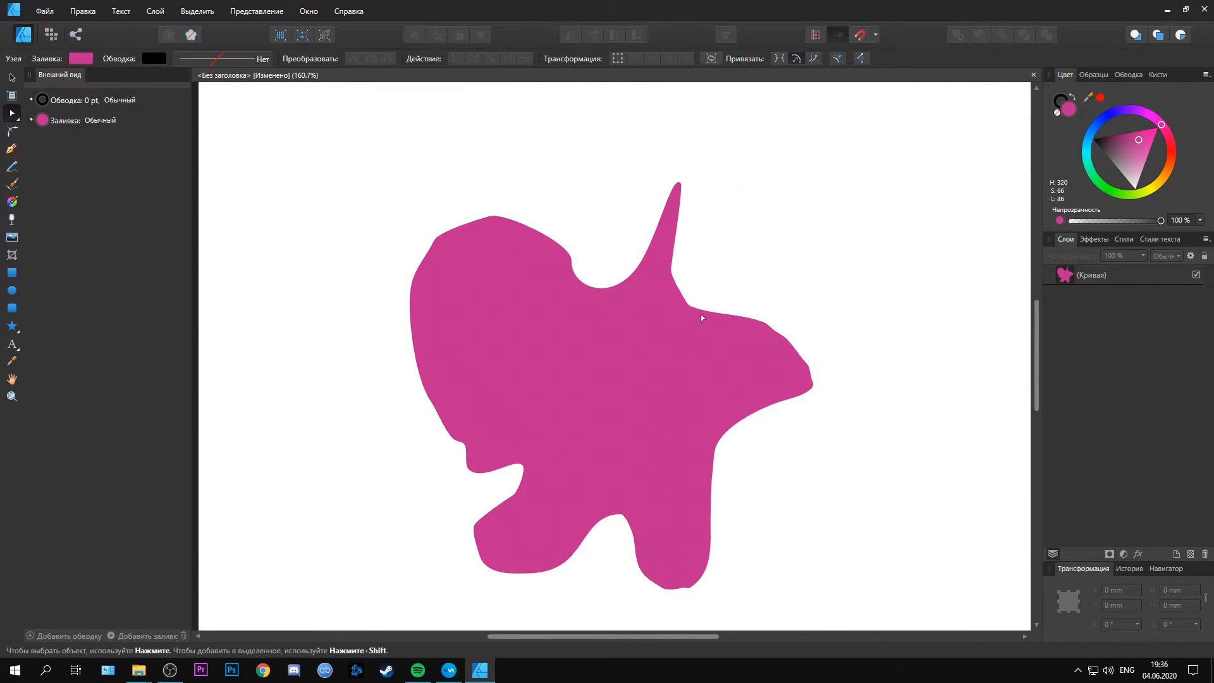
click(639, 325)
drag(572, 260, 572, 205)
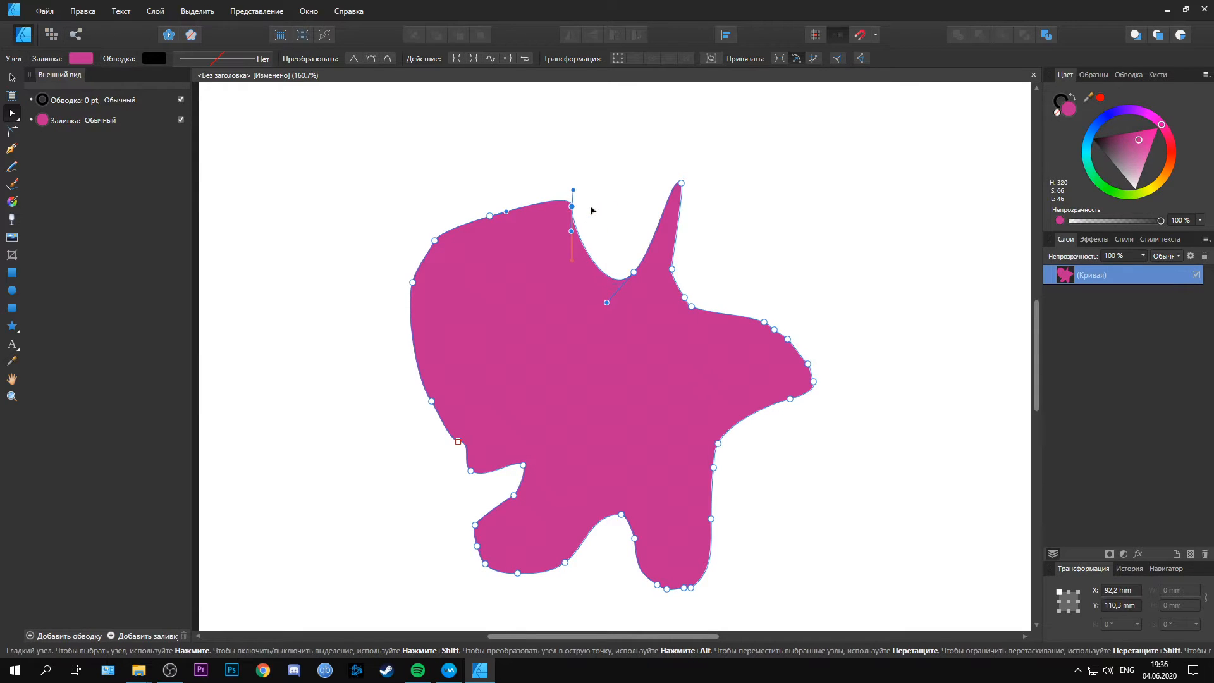
drag(490, 216, 447, 173)
drag(434, 240, 351, 232)
drag(409, 281, 282, 269)
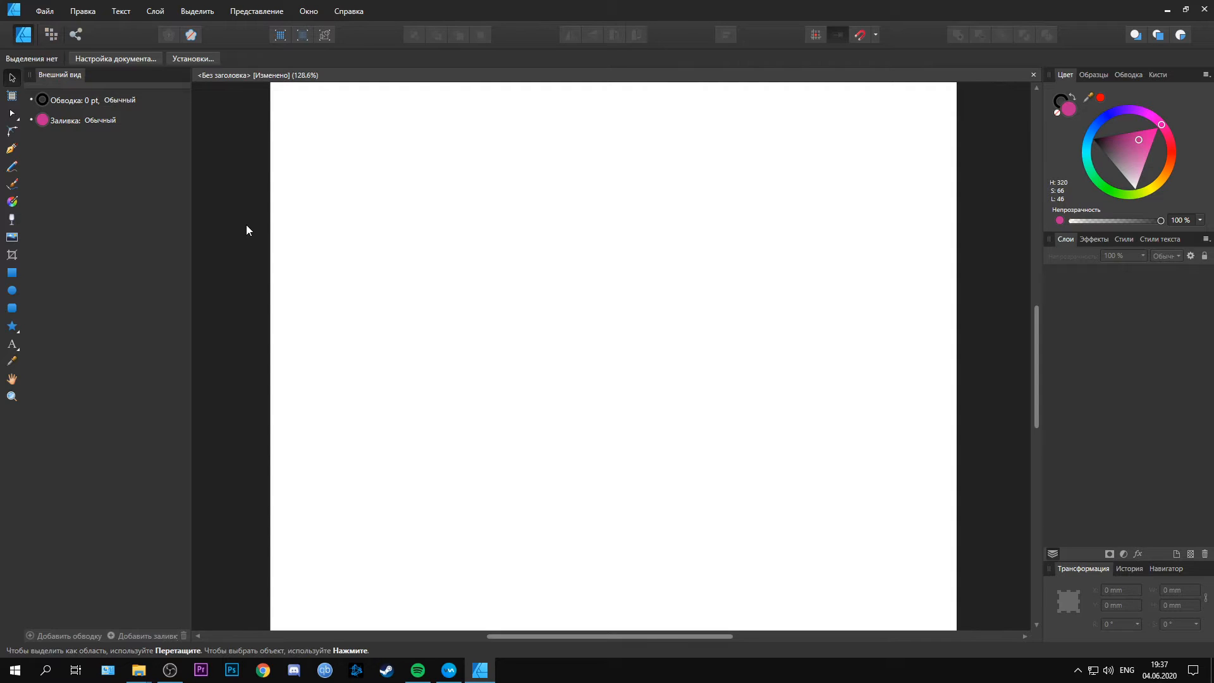
Draw a closed four-node shape with the Pen tool, curving all sides and leaving the right-hand node sharp, and deselect it.
click(12, 149)
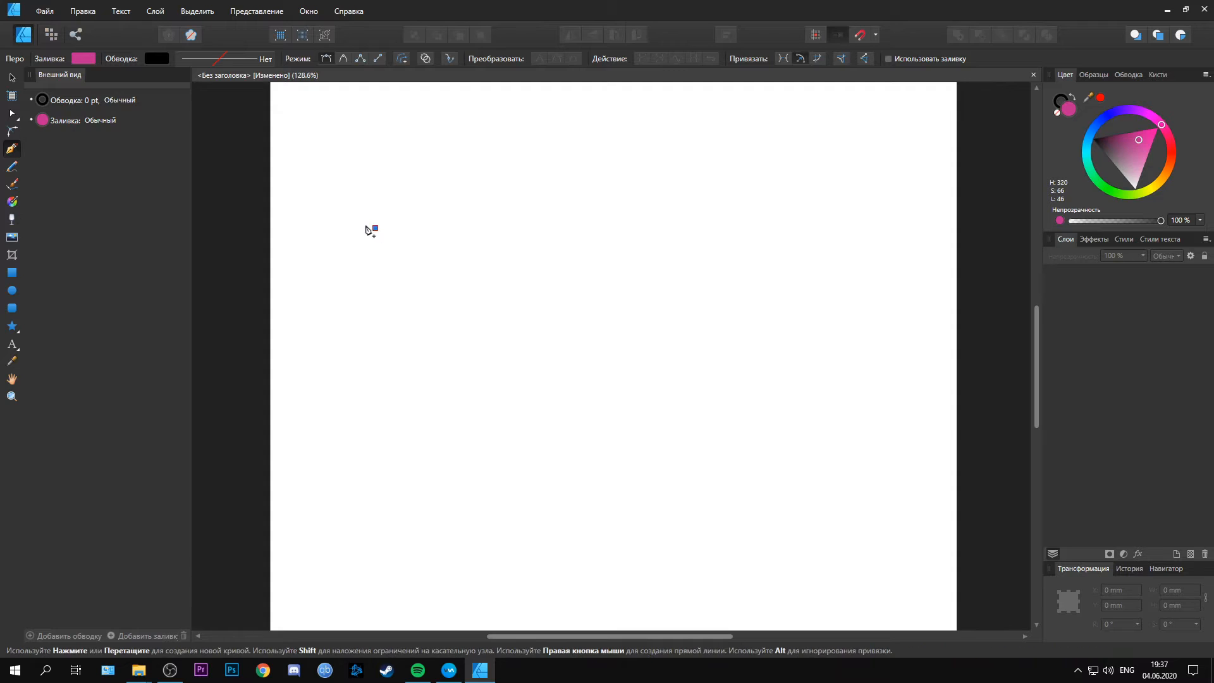
drag(497, 418, 732, 466)
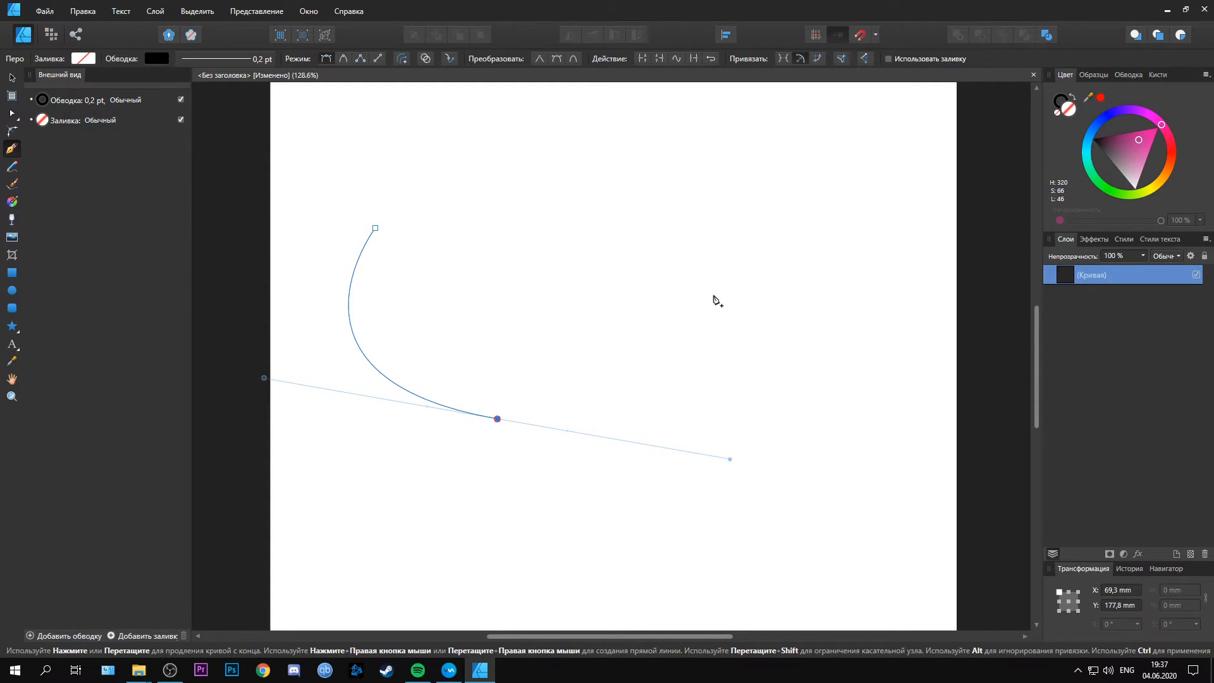
click(714, 295)
click(534, 147)
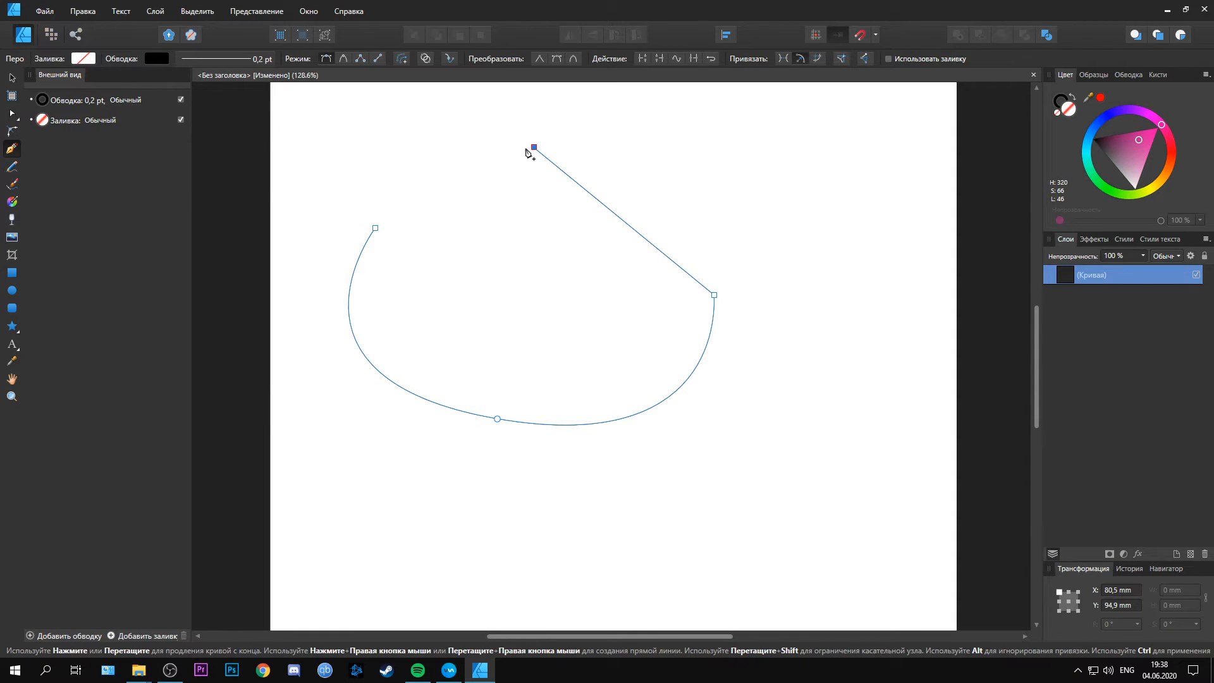
drag(534, 147, 306, 185)
click(375, 228)
drag(375, 228, 540, 427)
click(13, 78)
click(773, 232)
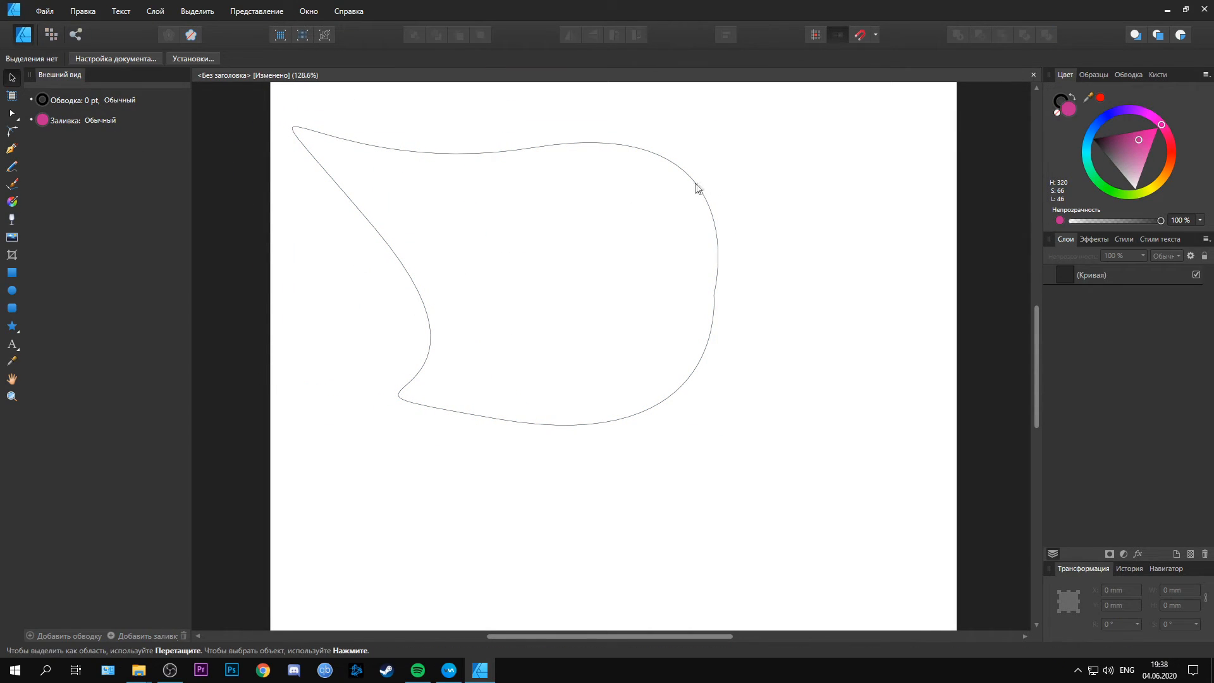
Move the closed curve right and down so its upper-left corner sits at about X 41 mm, Y 115 mm.
click(695, 183)
drag(583, 150, 695, 237)
click(460, 319)
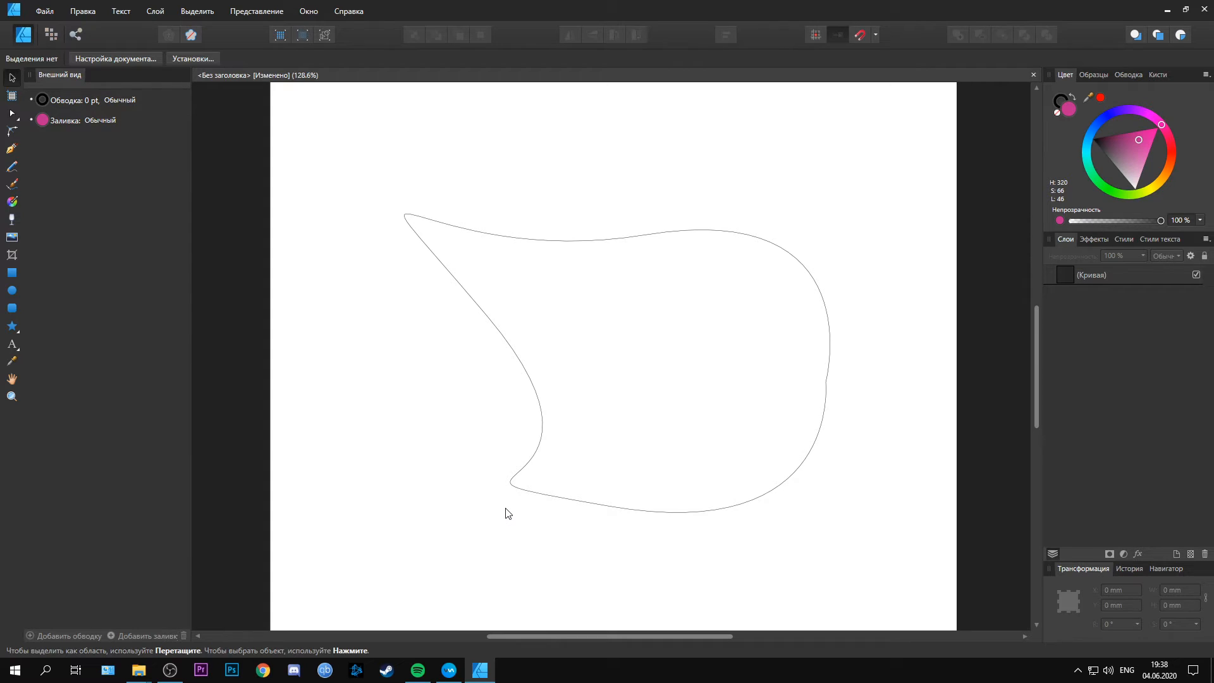
Draw a small open arch above the closed curve with the Pencil tool, and inspect the line up close.
click(12, 166)
mouse_move(596, 169)
mouse_down()
mouse_move(605, 143)
mouse_move(644, 133)
mouse_move(682, 136)
mouse_move(727, 176)
mouse_up()
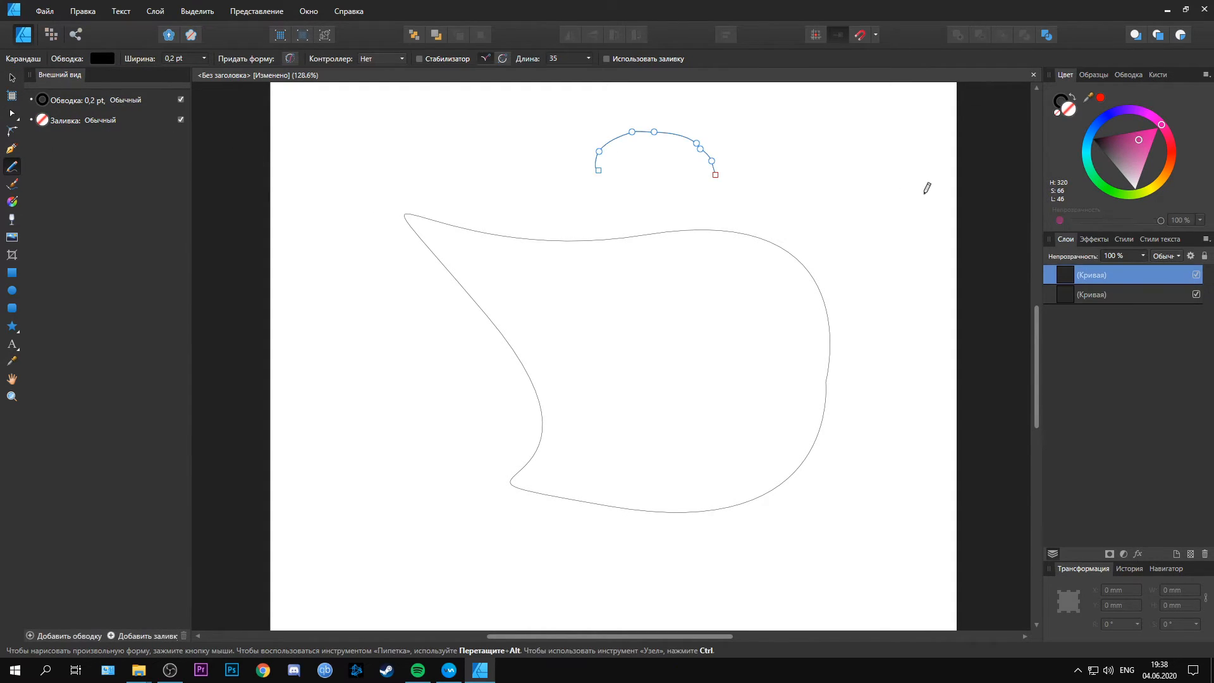
click(7, 76)
click(503, 163)
scroll(702, 170, up, 3)
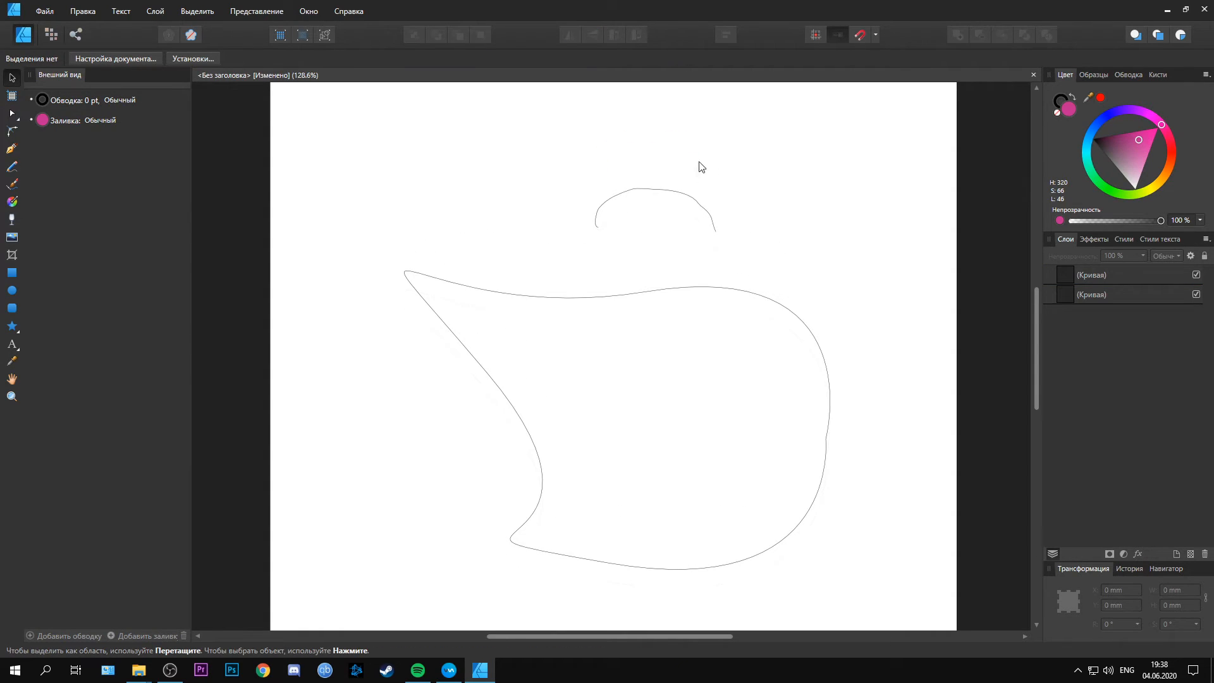
scroll(689, 213, up, 4)
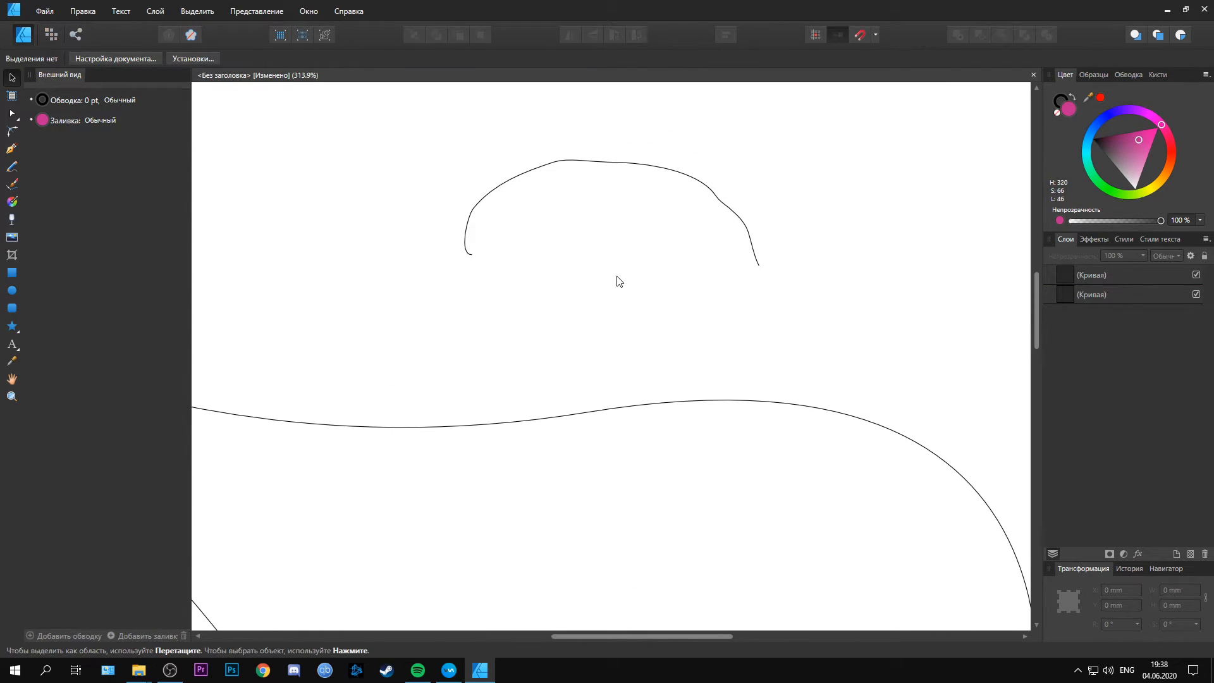
scroll(618, 281, down, 4)
scroll(618, 274, down, 2)
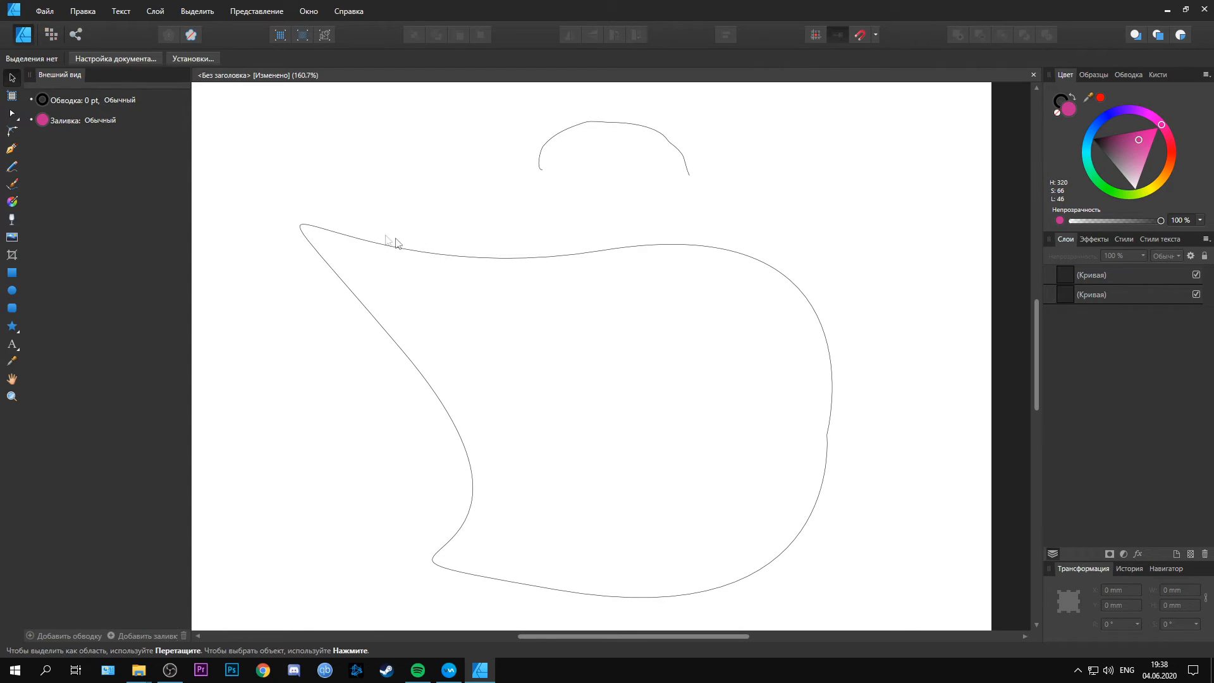
Fill the large closed curve with salmon red, HSL 0, 66, 64, and remove its outline.
click(458, 260)
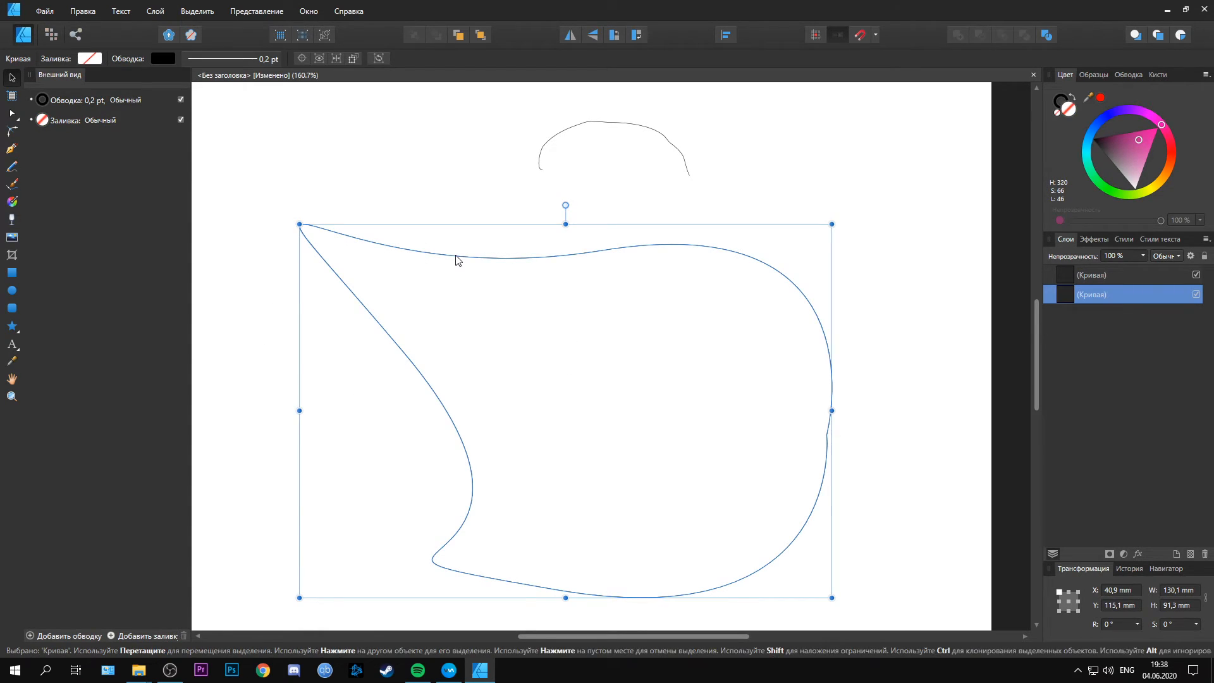
click(89, 58)
click(62, 82)
click(117, 173)
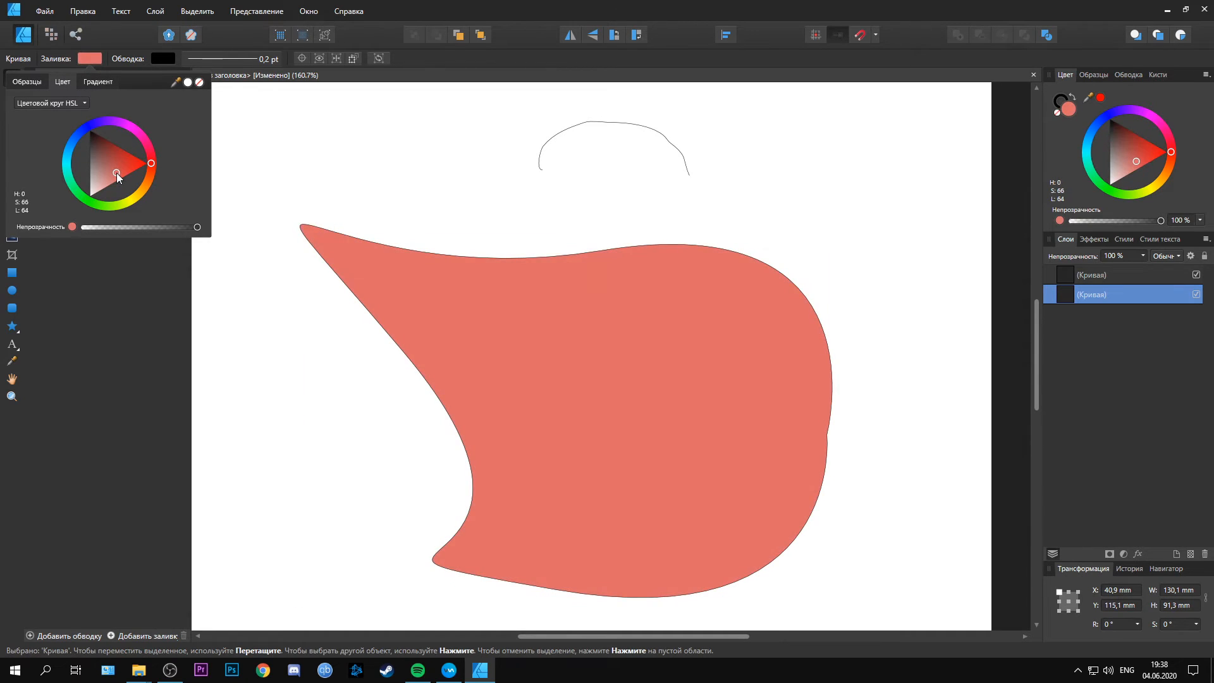
click(213, 59)
click(178, 84)
click(396, 171)
Widen the salmon shape by moving its top node right and up, its right node outward and down, and its left node outward.
click(468, 290)
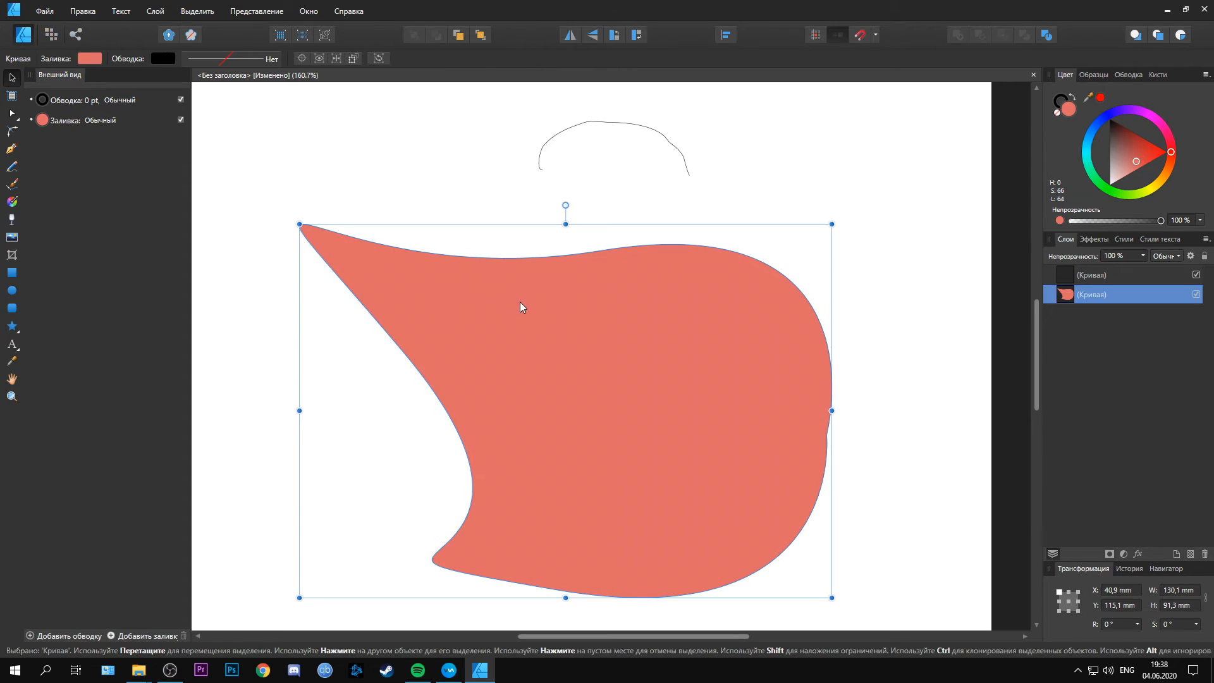
key(a)
drag(603, 252, 778, 216)
drag(827, 434, 894, 479)
drag(402, 350, 314, 378)
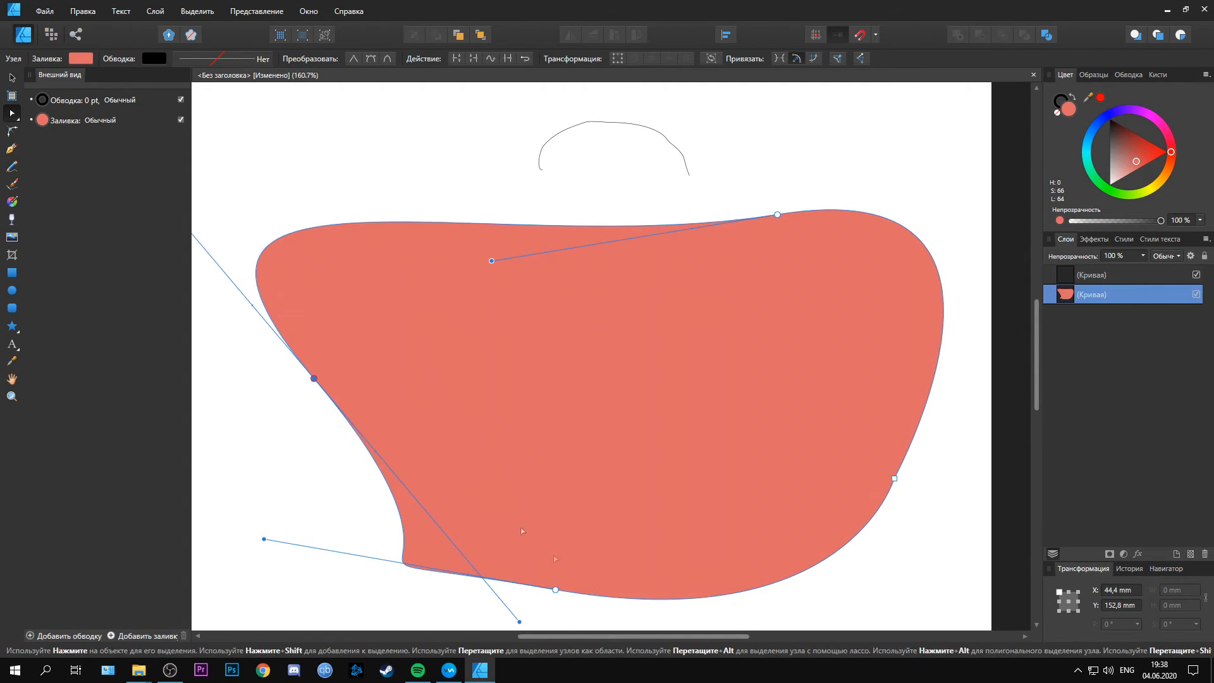
Try to add a node on the salmon shape's lower edge and pull it up into the shape.
click(723, 596)
drag(724, 596, 658, 412)
key(ctrl+z)
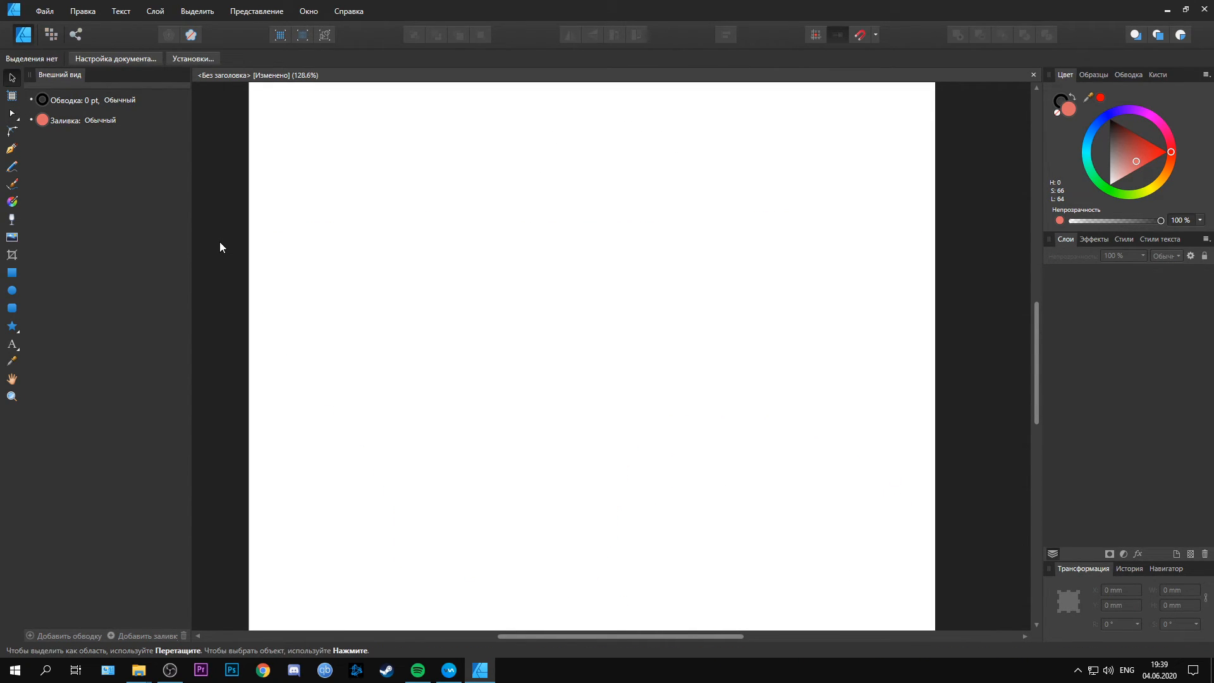
Paint one long black stroke 16 px wide with the Vector Brush, forming an arch that continues into a wavy outer loop.
click(10, 184)
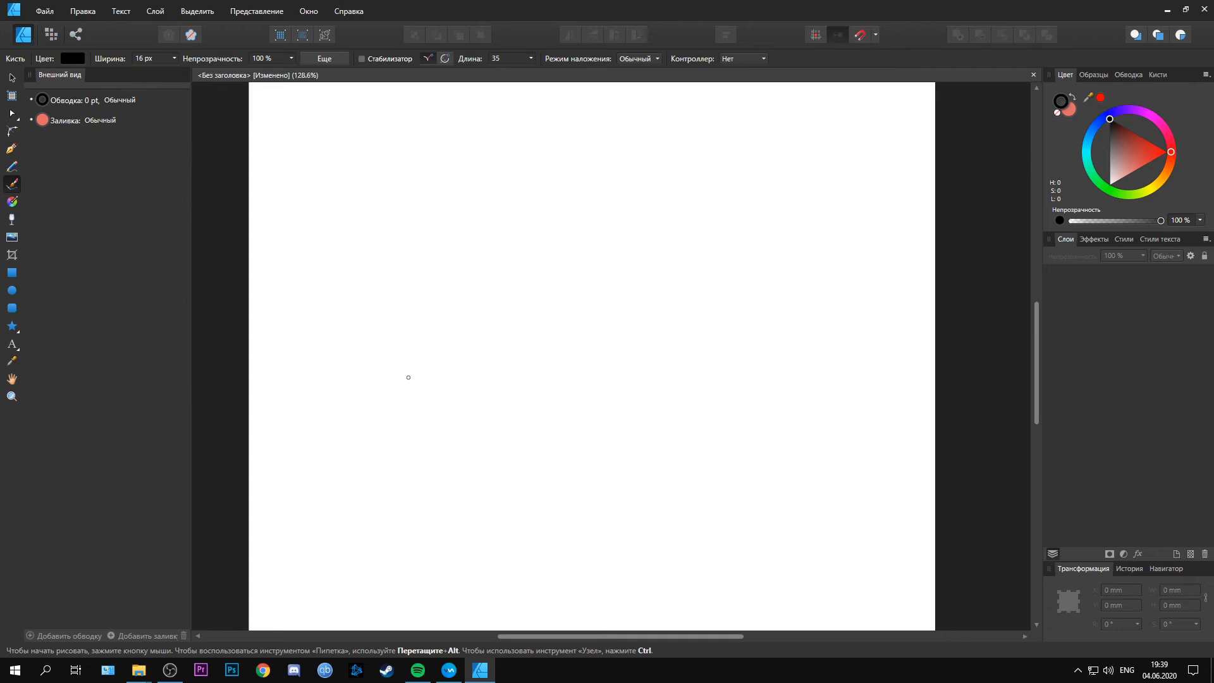
mouse_move(401, 344)
mouse_down()
mouse_move(417, 224)
mouse_move(450, 192)
mouse_move(519, 169)
mouse_move(592, 172)
mouse_move(680, 206)
mouse_move(726, 246)
mouse_move(736, 273)
mouse_move(713, 324)
mouse_up()
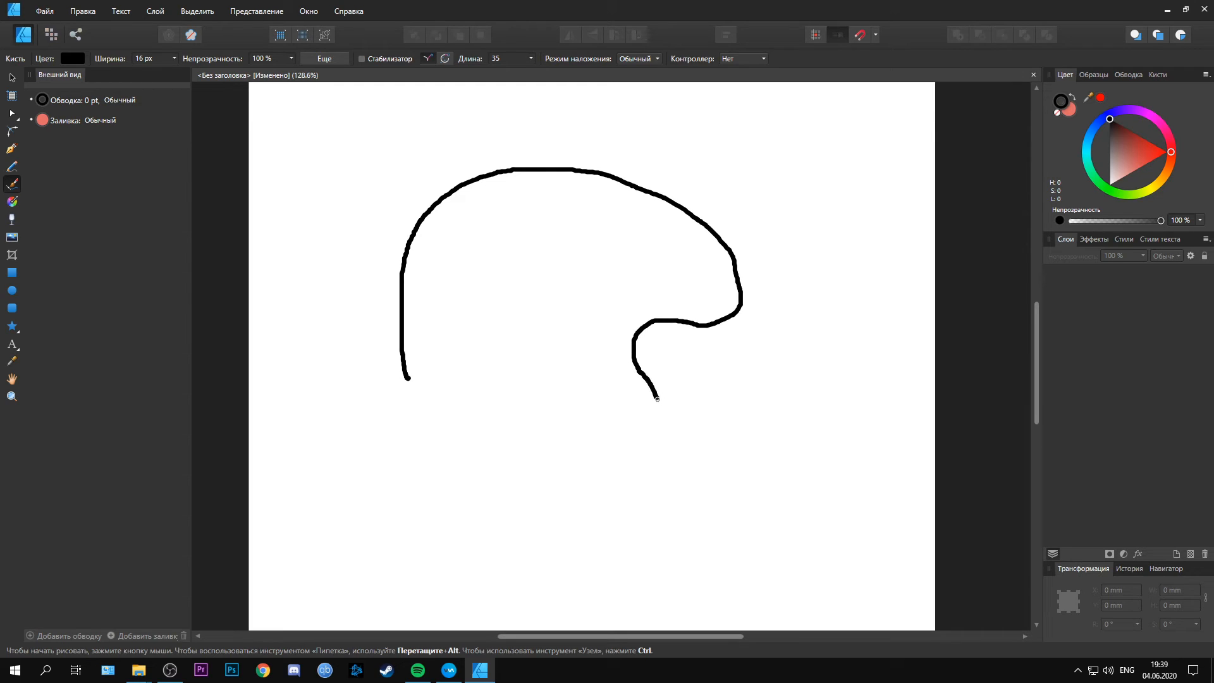
mouse_move(591, 445)
mouse_down()
mouse_move(517, 415)
mouse_move(454, 467)
mouse_move(396, 458)
mouse_move(347, 399)
mouse_move(318, 196)
mouse_move(391, 160)
mouse_move(407, 131)
mouse_move(532, 141)
mouse_move(596, 124)
mouse_move(652, 140)
mouse_move(706, 131)
mouse_move(741, 178)
mouse_up()
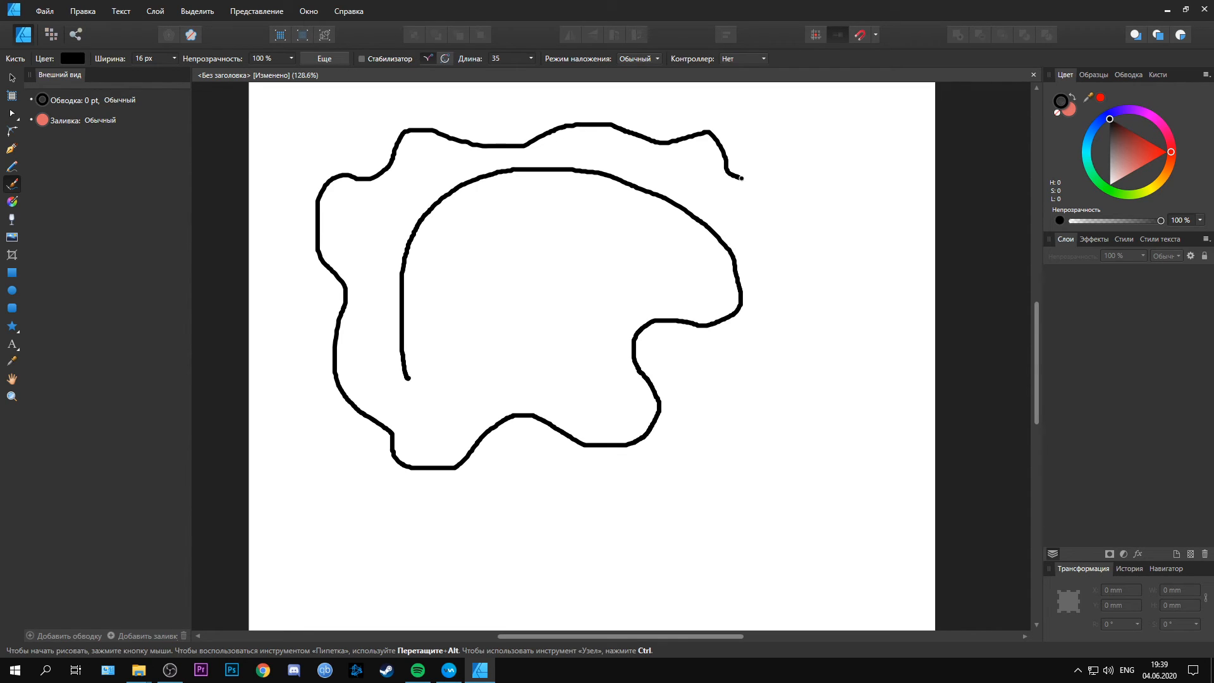
drag(742, 179, 742, 179)
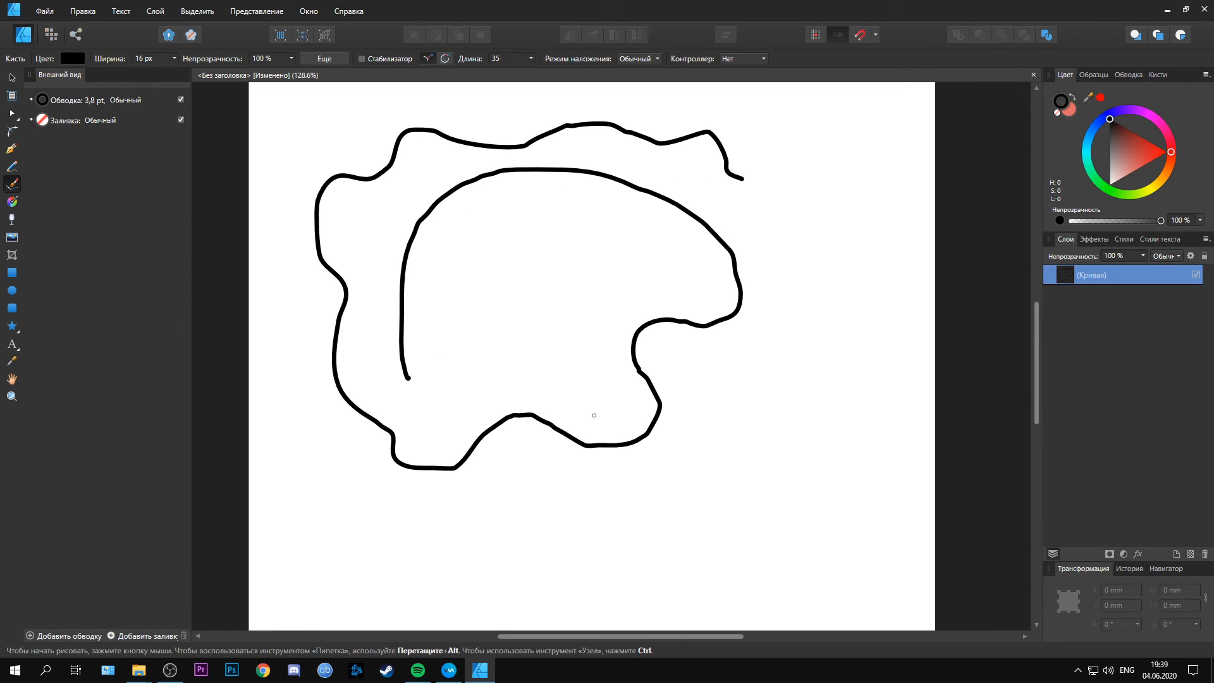
Paint an open wavy squiggle right of the first stroke and a round closed outline about 32 by 29 mm below it.
scroll(816, 371, up, 5)
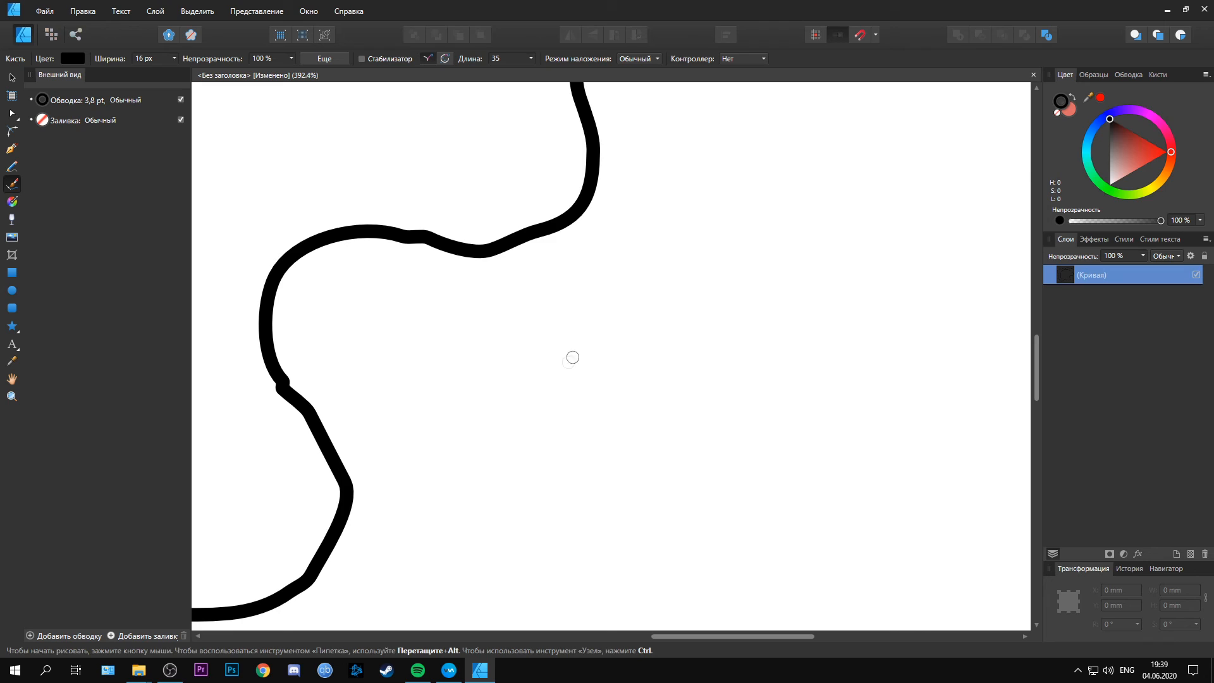
mouse_move(537, 393)
mouse_down()
mouse_move(648, 322)
mouse_move(709, 381)
mouse_move(821, 374)
mouse_move(911, 314)
mouse_move(902, 203)
mouse_move(949, 175)
mouse_move(940, 181)
mouse_move(971, 283)
mouse_move(942, 357)
mouse_move(927, 474)
mouse_move(814, 543)
mouse_move(761, 513)
mouse_move(645, 546)
mouse_move(477, 449)
mouse_move(409, 377)
mouse_up()
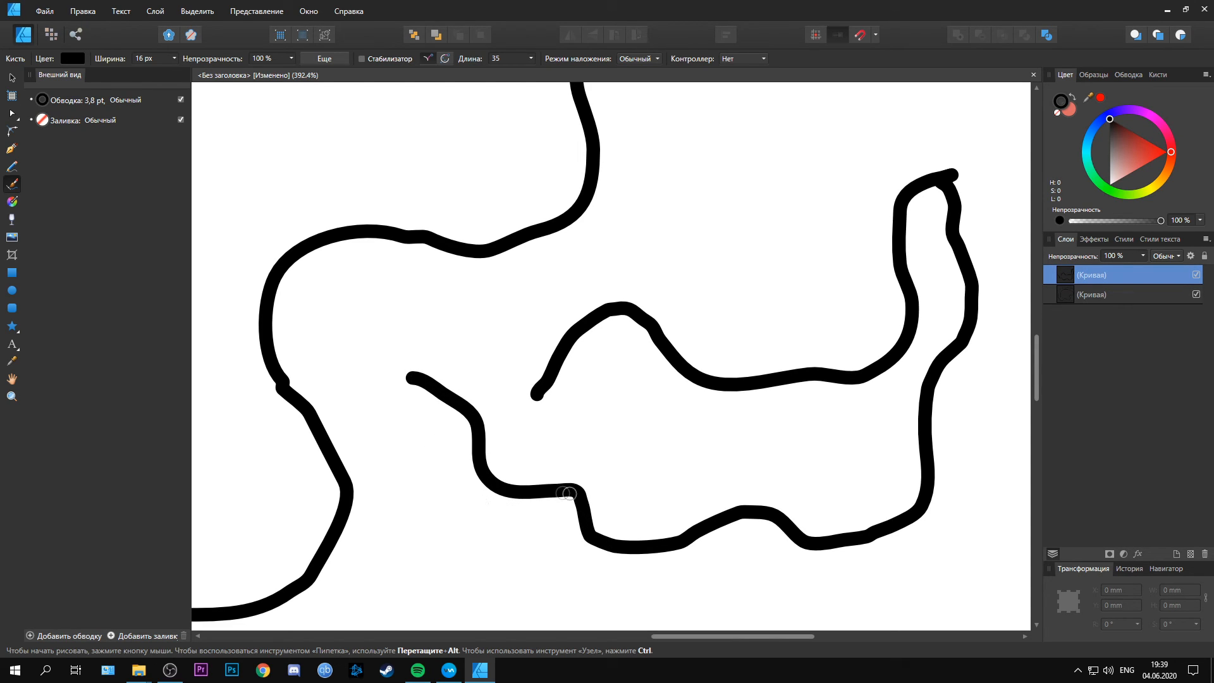
scroll(579, 422, down, 5)
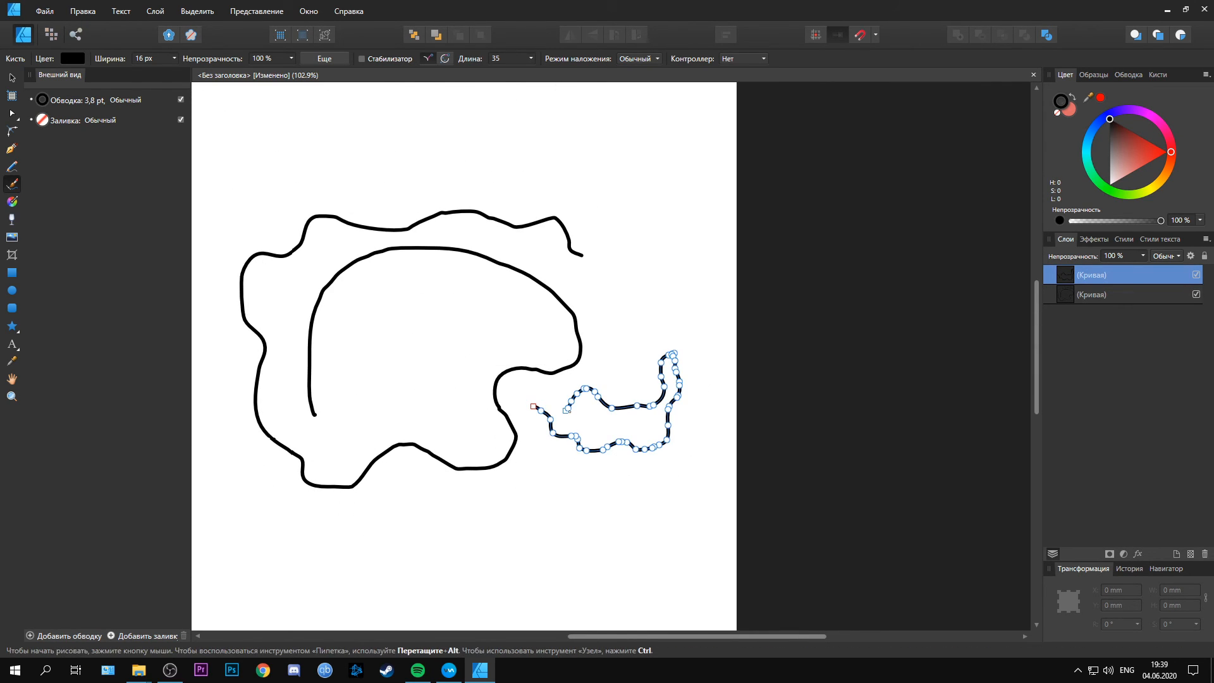
scroll(528, 468, down, 2)
scroll(536, 444, up, 1)
mouse_move(531, 507)
mouse_down()
mouse_move(531, 450)
mouse_move(618, 447)
mouse_move(620, 508)
mouse_move(554, 525)
mouse_move(531, 507)
mouse_up()
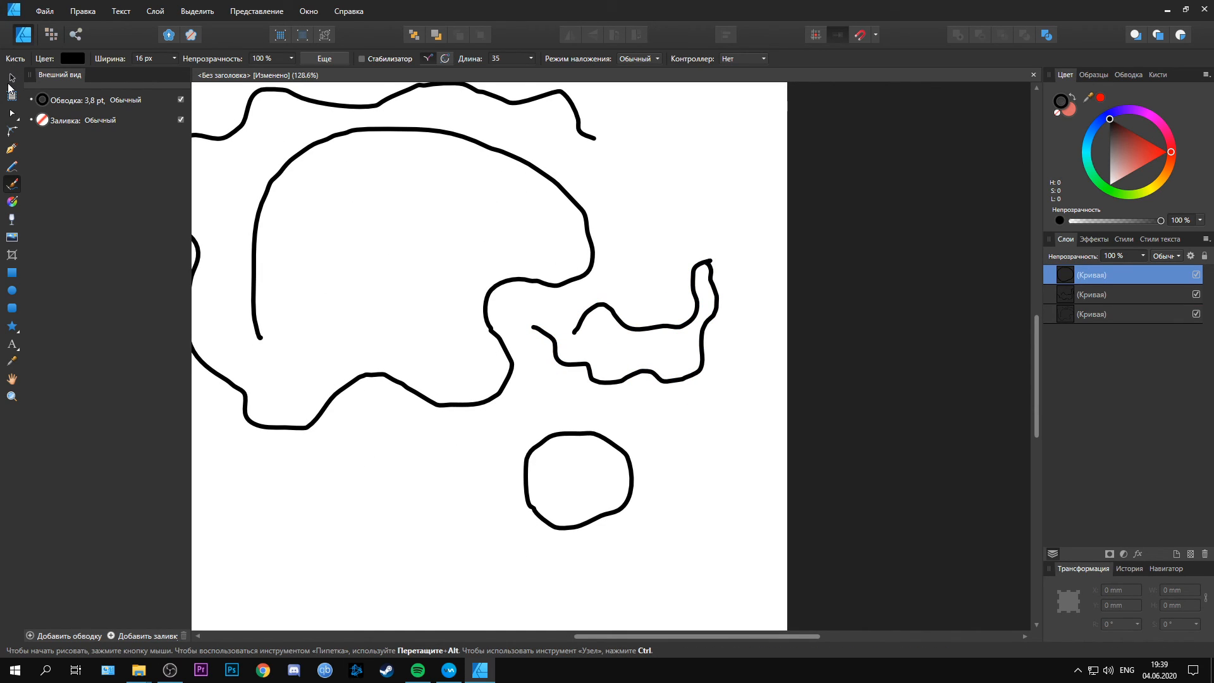
Fill the small round brush outline with solid red, HSL 0, 53, 51.
click(10, 80)
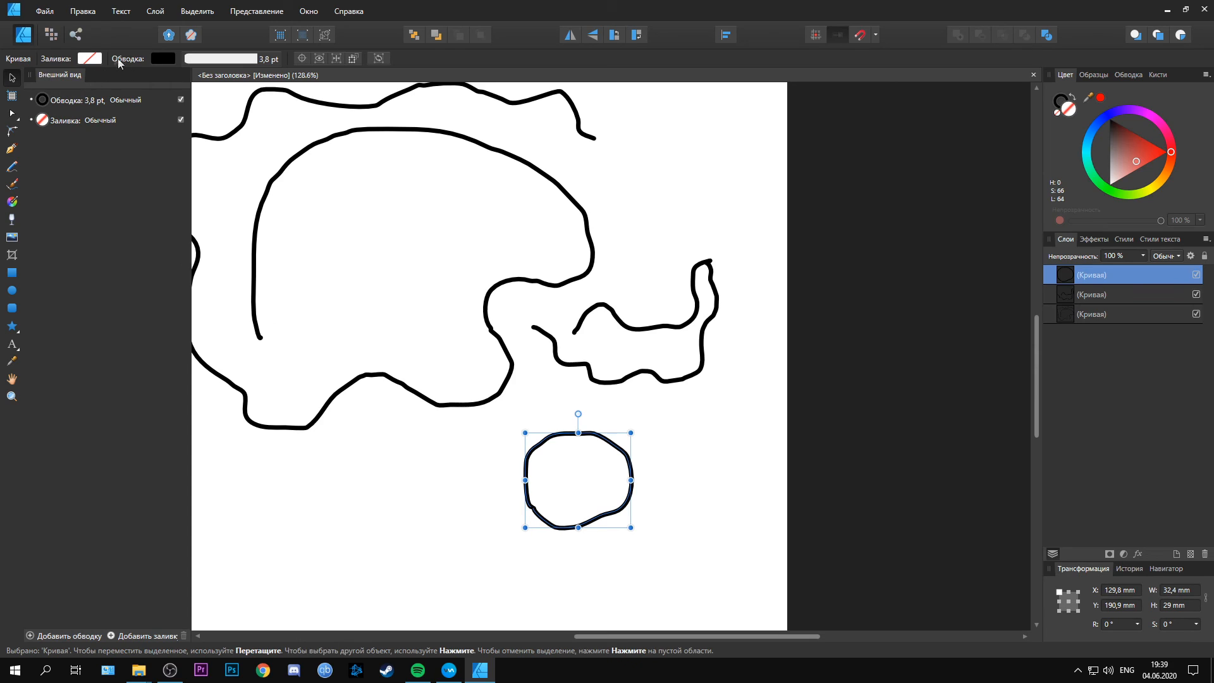
click(89, 58)
click(98, 82)
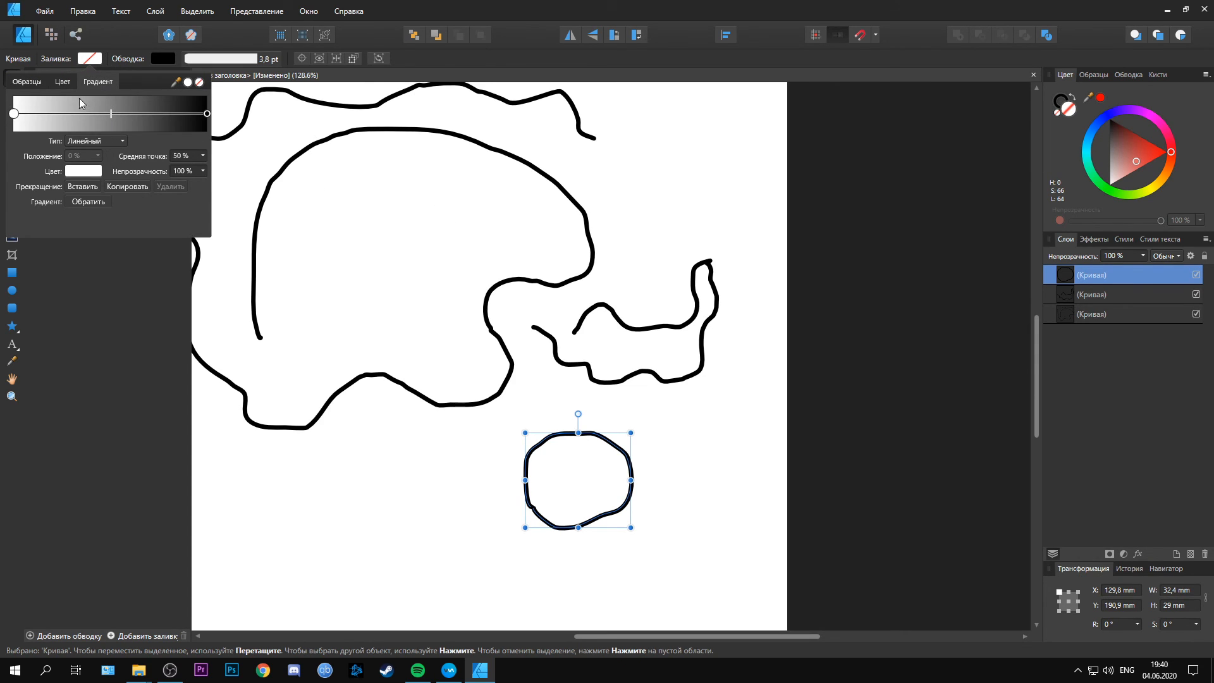
click(61, 81)
click(120, 164)
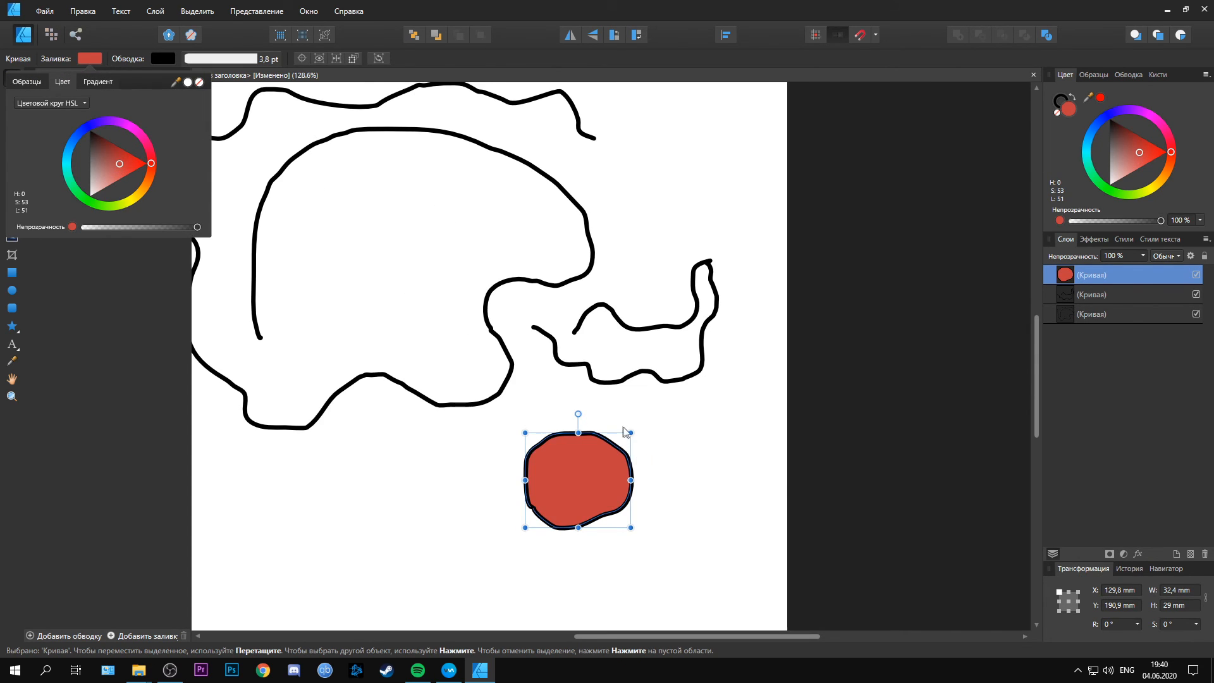
click(326, 491)
Reshape the red round shape by pulling one upper-left node straight up and its neighbour out to the left.
click(585, 504)
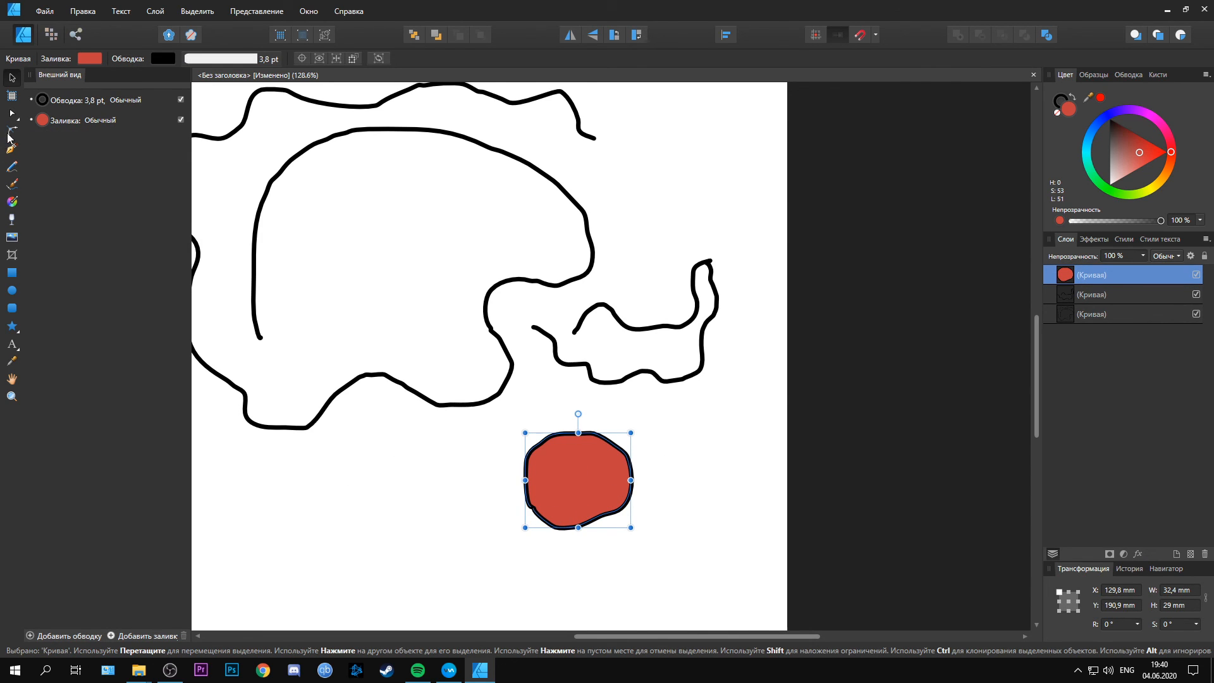
click(11, 132)
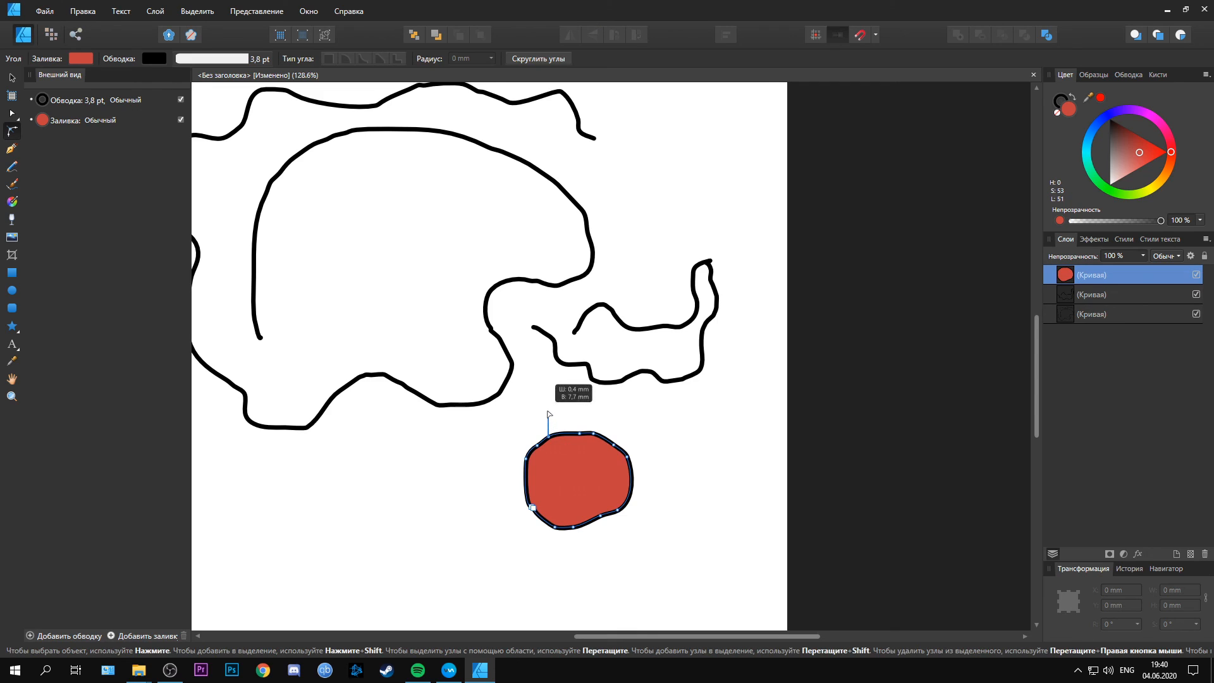
click(11, 113)
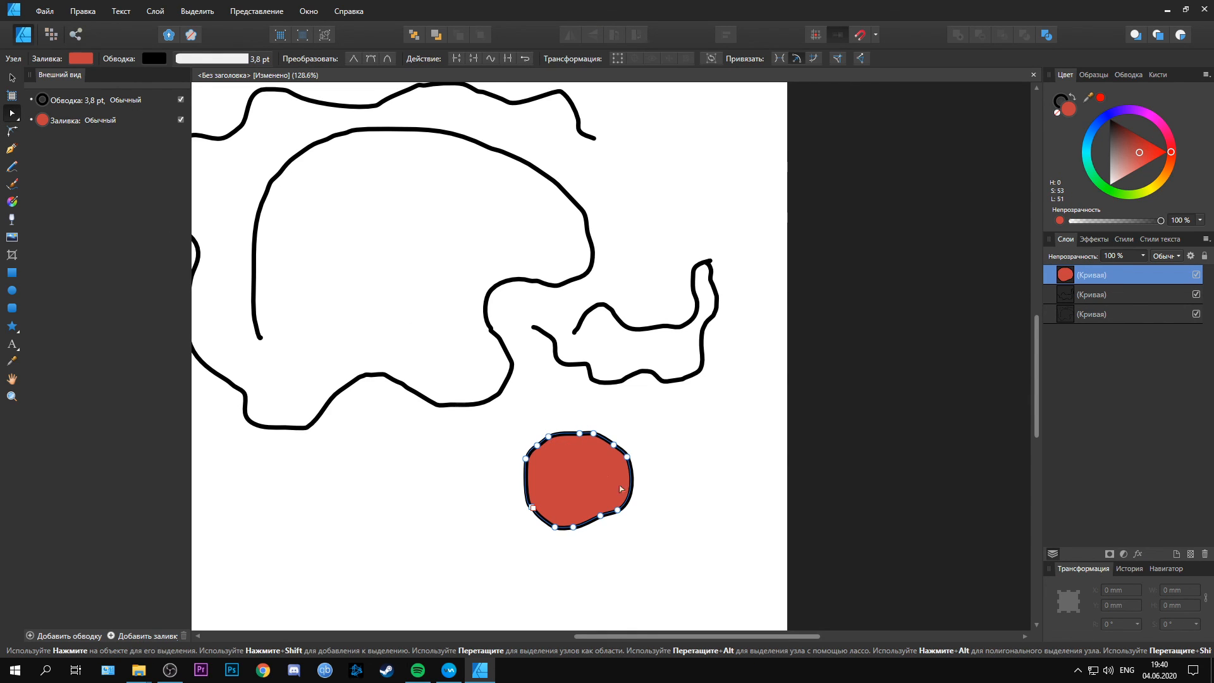
drag(549, 437, 548, 397)
drag(538, 446, 478, 474)
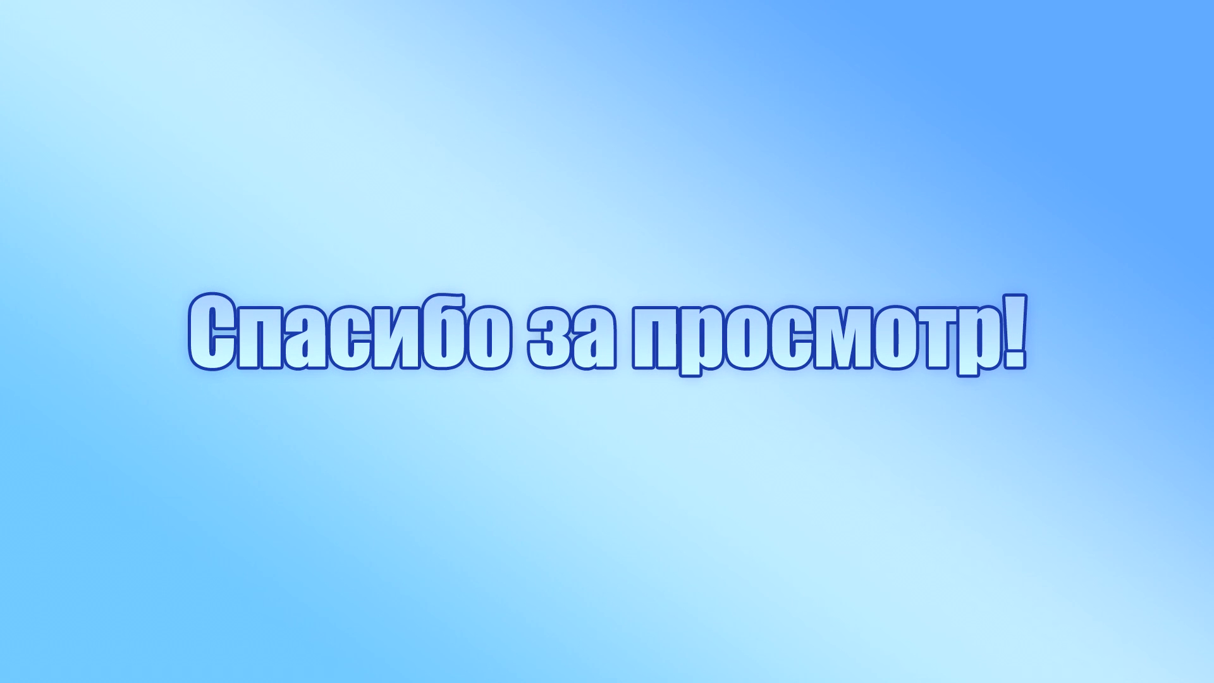